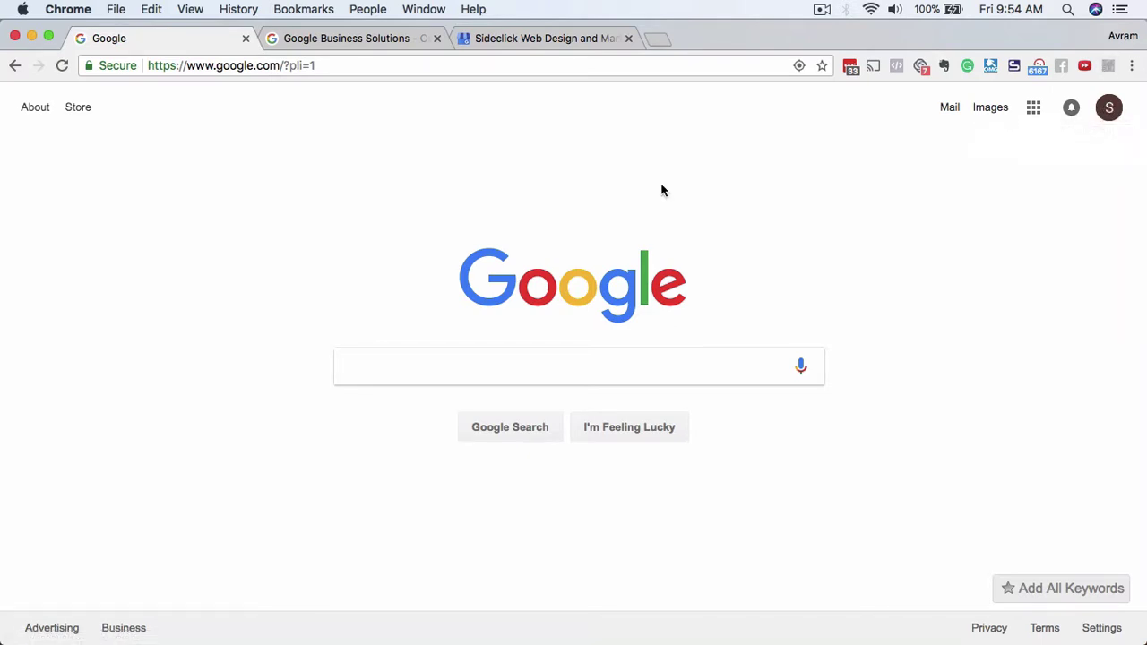
# Select the saved business.google.com address in the TextEdit note.
pyautogui.moveTo(21, 422)
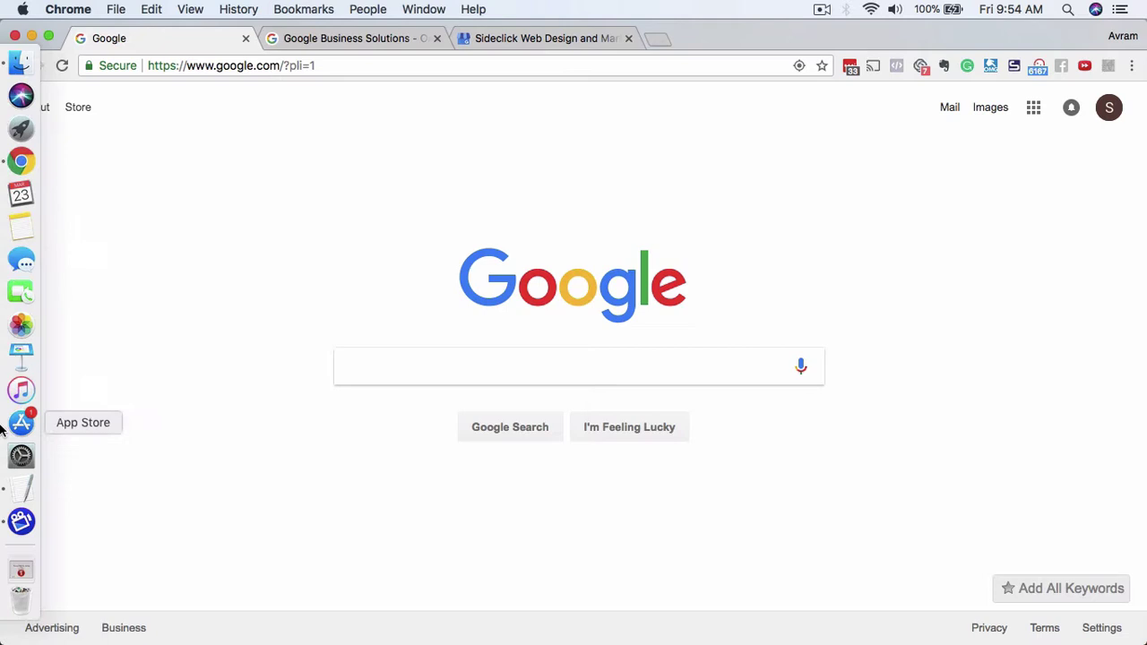
pyautogui.click(22, 488)
pyautogui.click(744, 149)
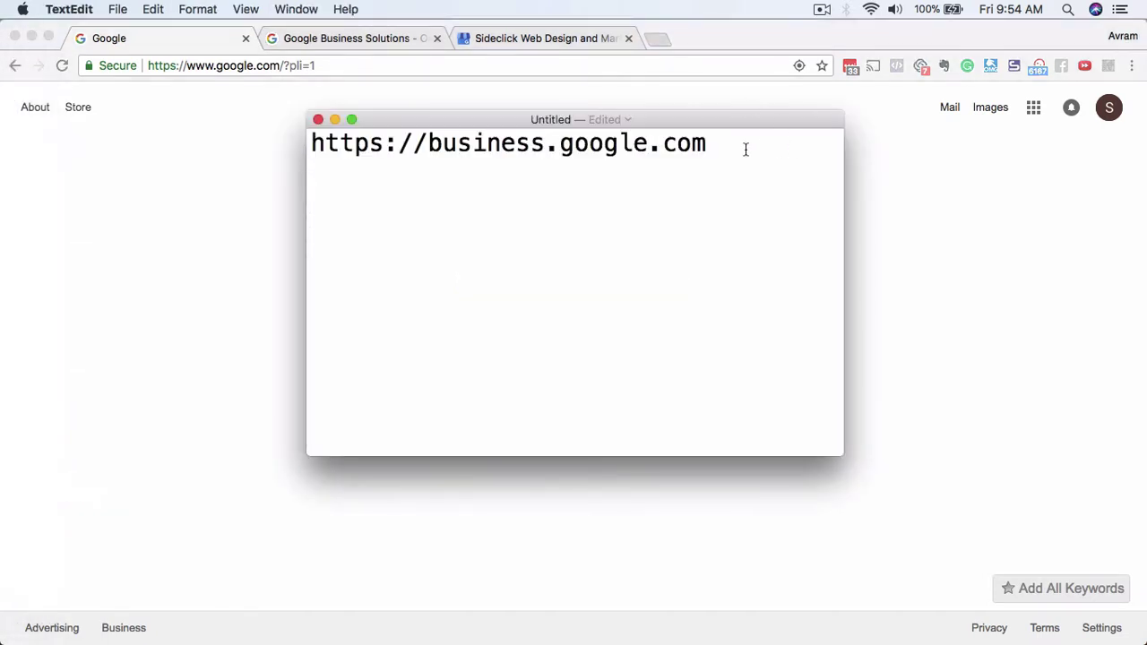
pyautogui.moveTo(745, 149); pyautogui.dragTo(240, 134)
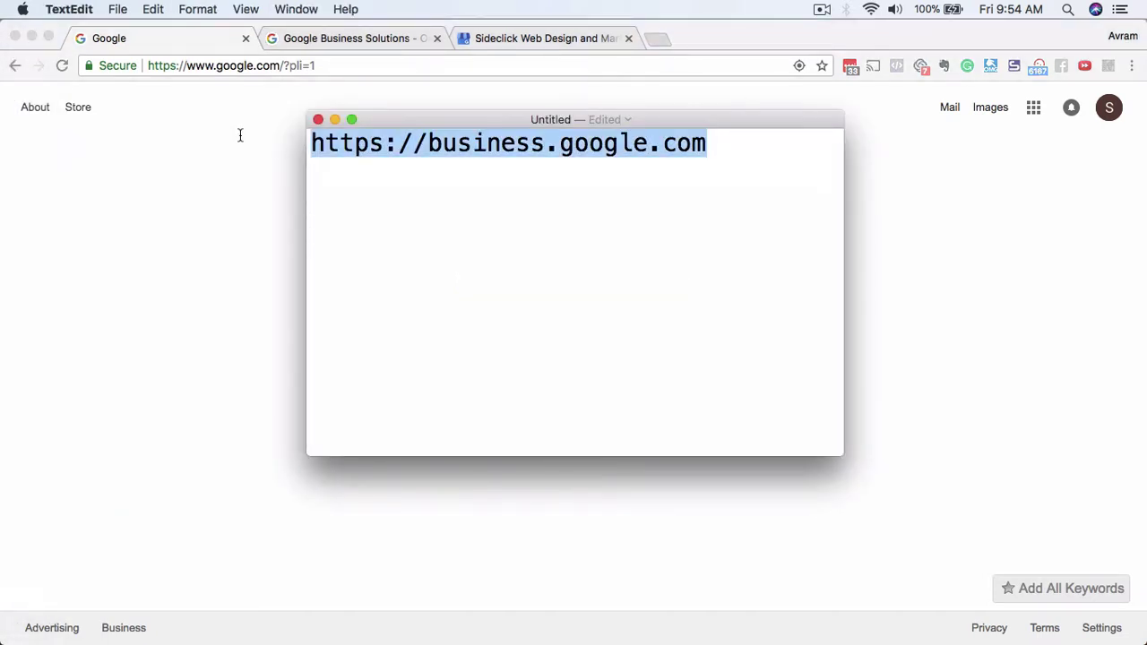
# Bring Chrome forward on the Google Business Solutions tab.
pyautogui.click(928, 280)
pyautogui.moveTo(4, 432)
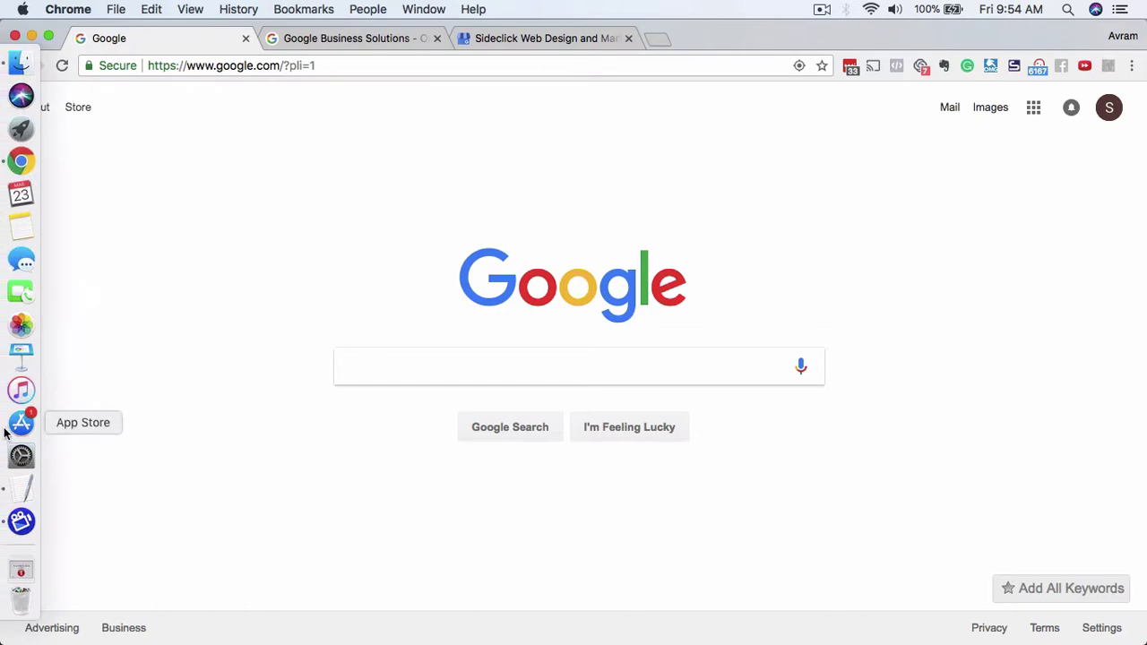
pyautogui.click(21, 488)
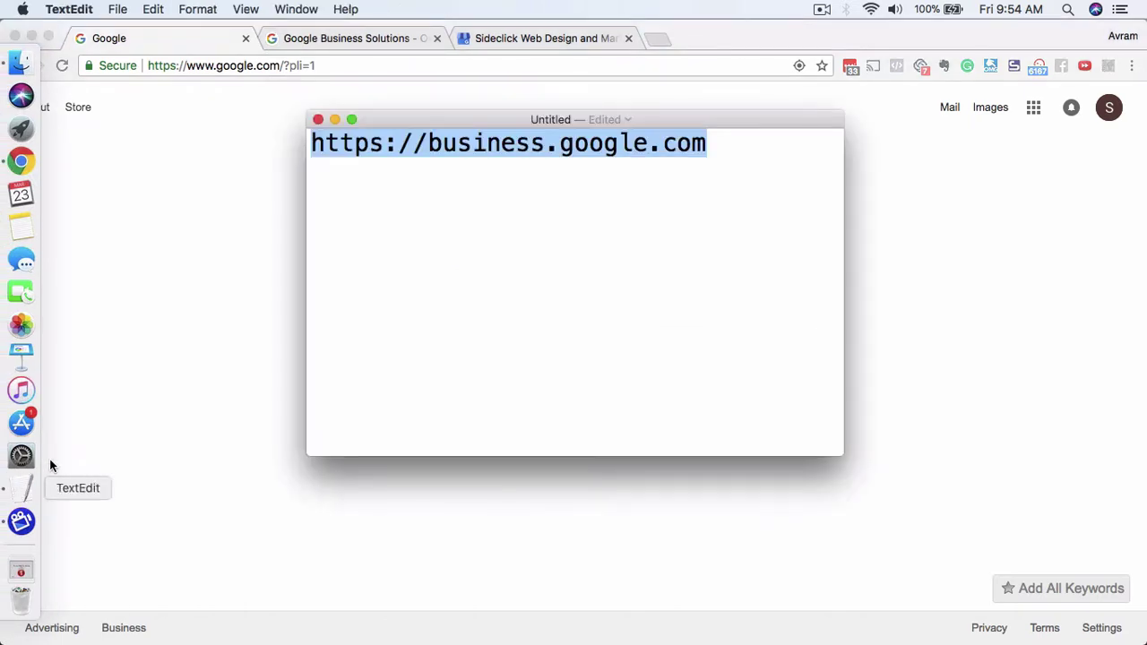
pyautogui.click(237, 367)
pyautogui.click(363, 40)
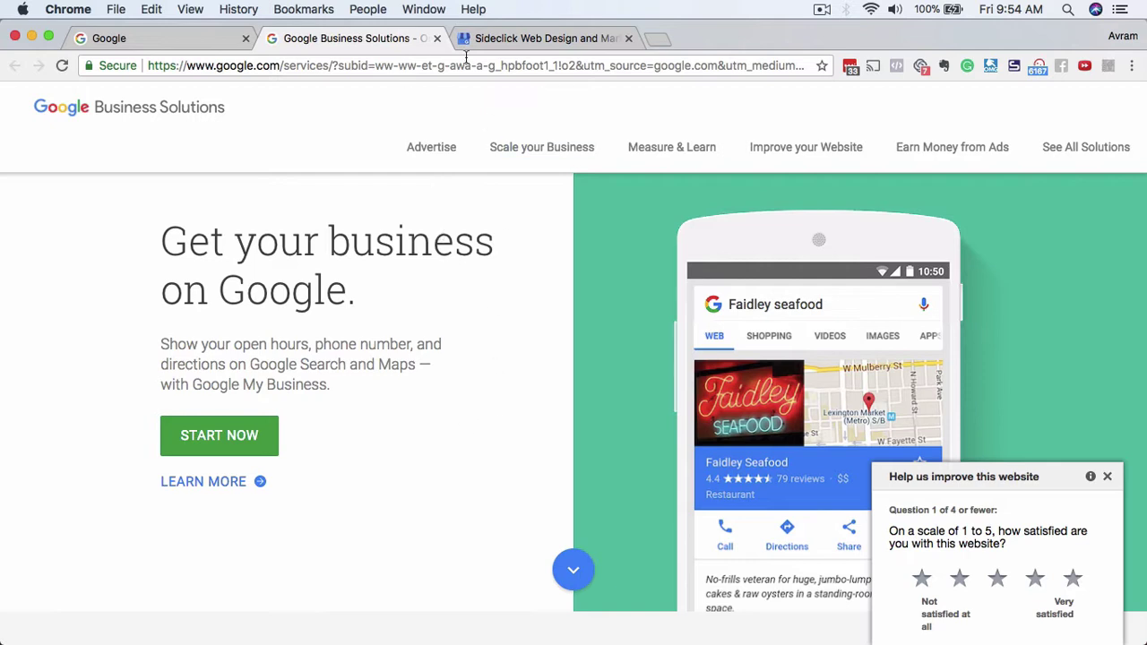
# Glance over the Sideclick business dashboard, then return to the Google Business Solutions page.
pyautogui.click(511, 40)
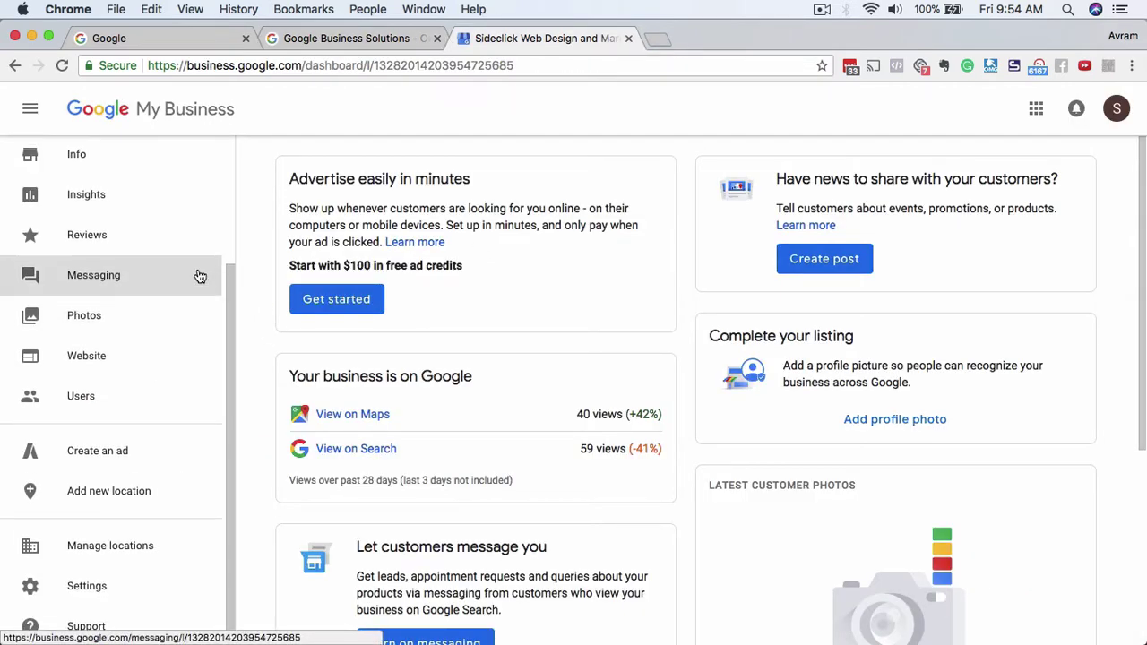
pyautogui.scroll(4, 200, 275)
pyautogui.scroll(-4, 184, 389)
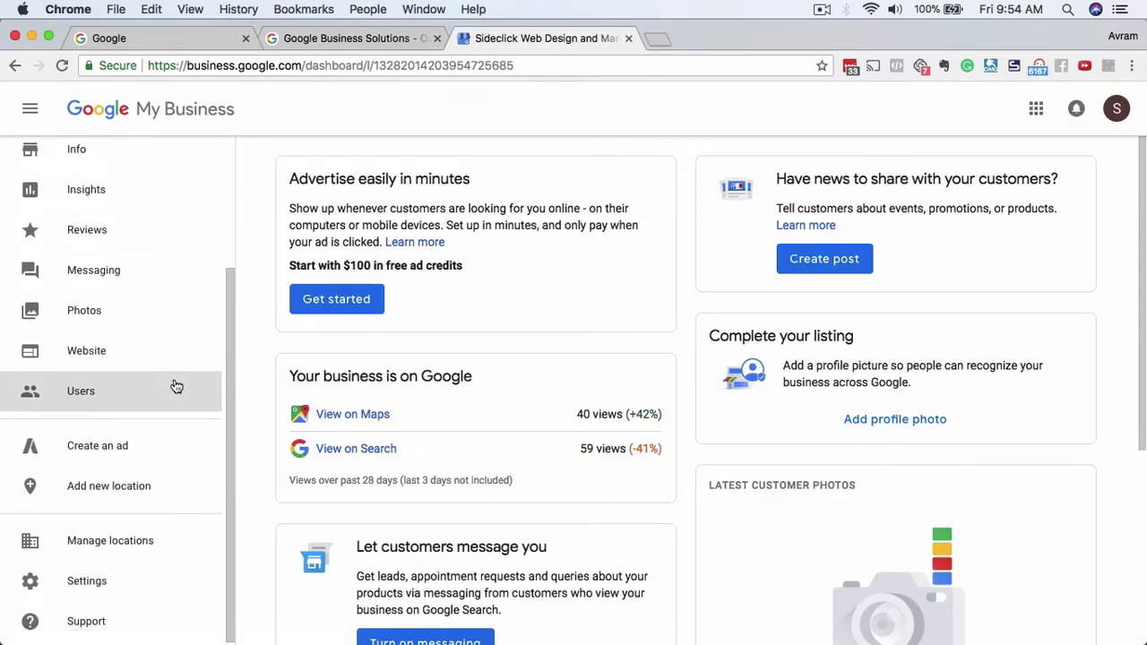
pyautogui.click(318, 40)
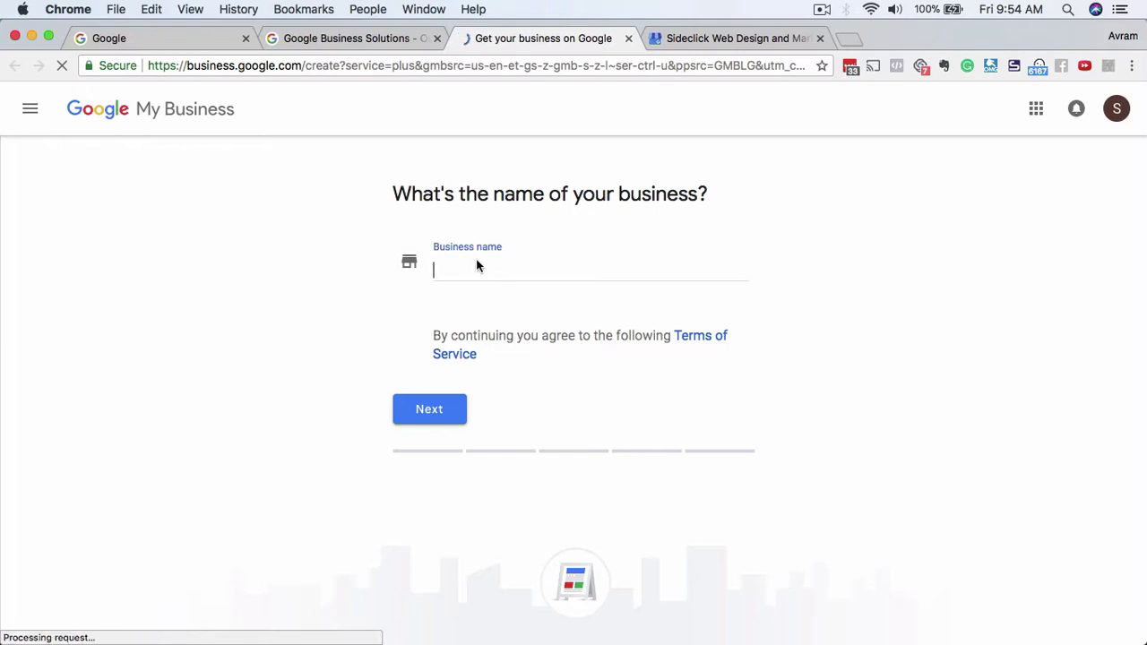
# Enter 'Stellar Website Design' as the business name.
pyautogui.click(476, 258)
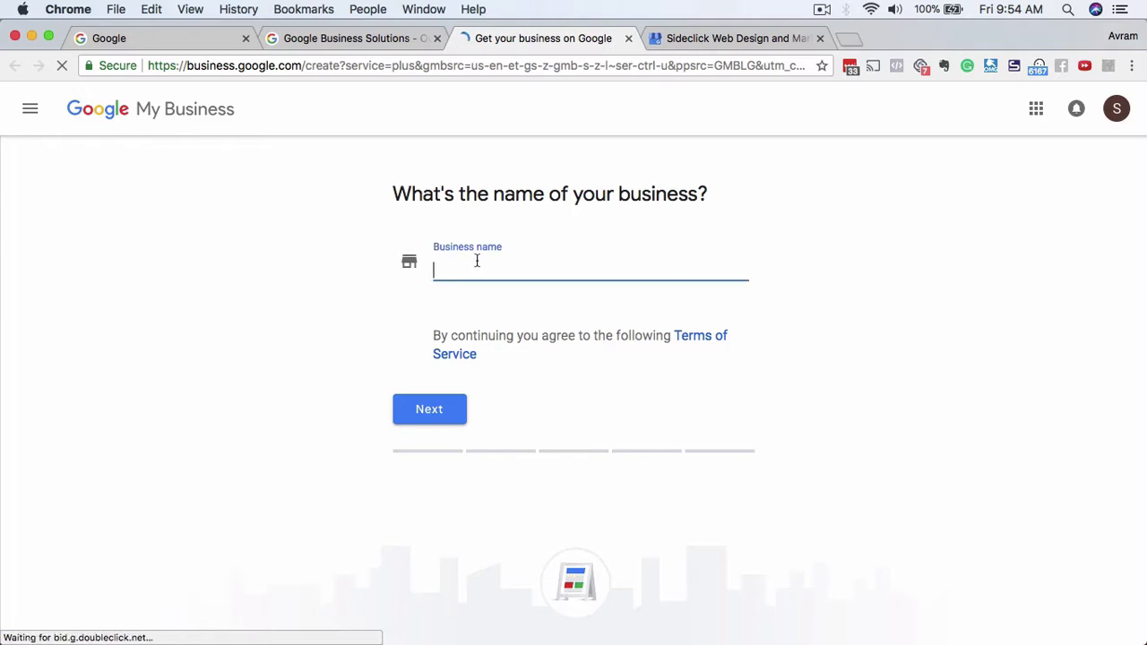
pyautogui.write('S')
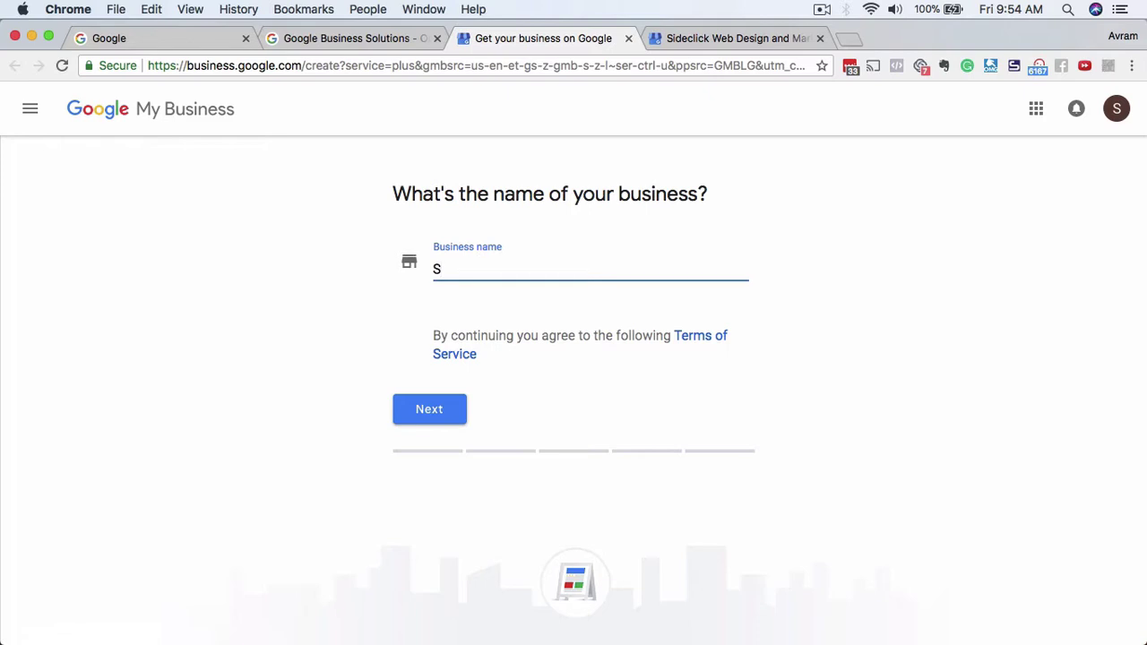
pyautogui.write('tellar ')
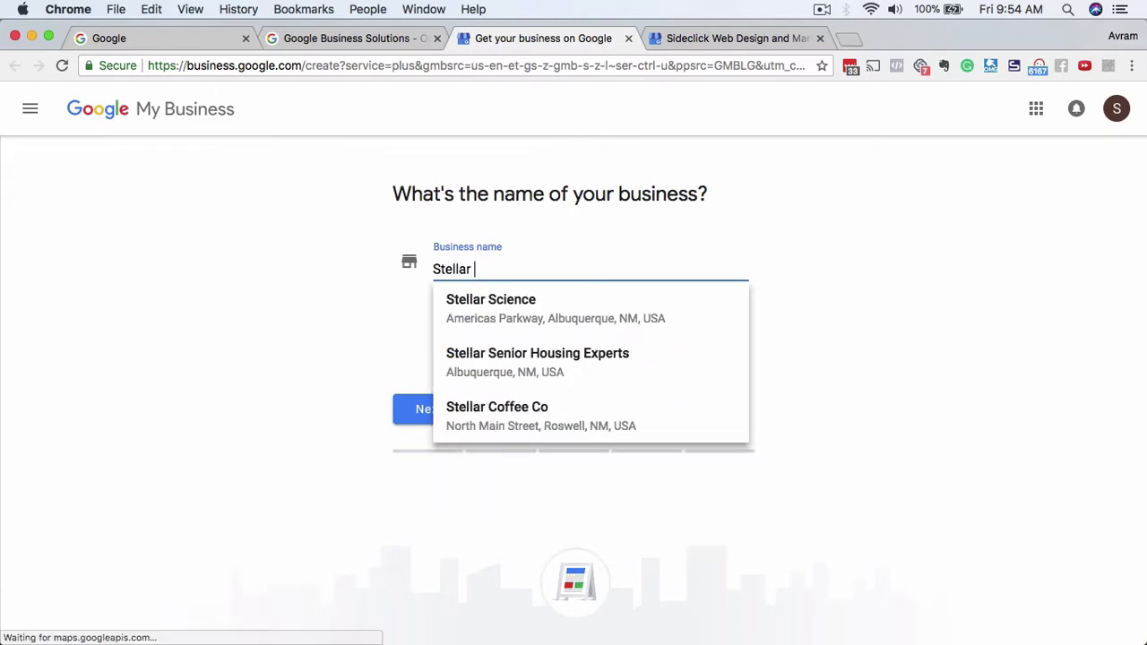
pyautogui.write('Website D')
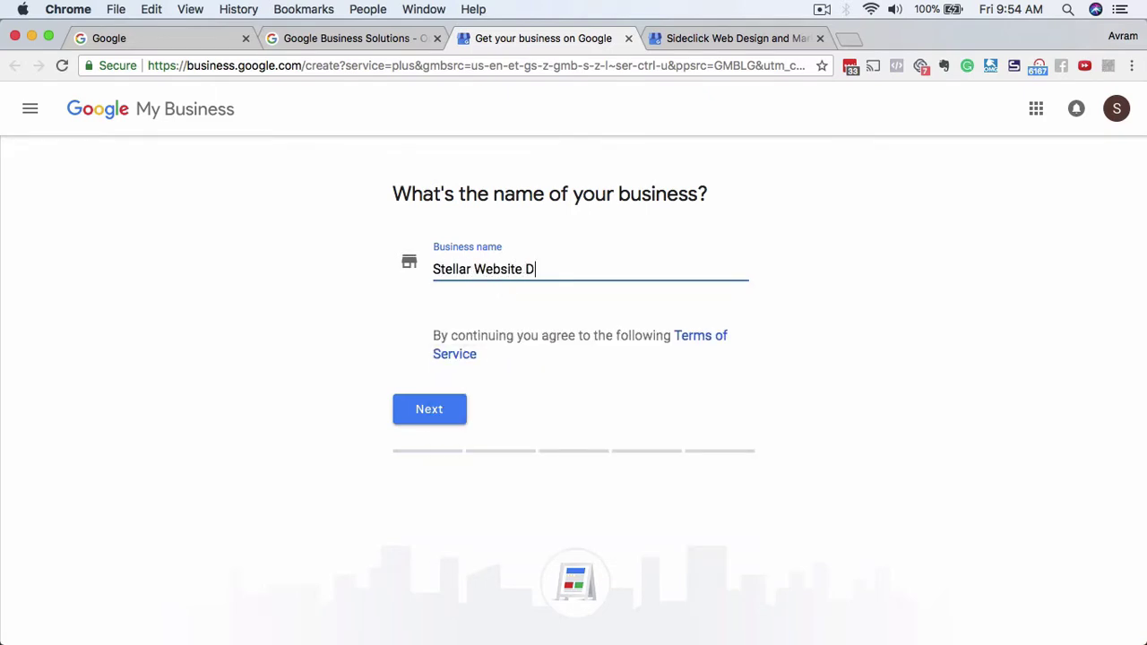
pyautogui.write('esign')
# Continue to the location step and enter the business street address from its suggestion.
pyautogui.click(428, 417)
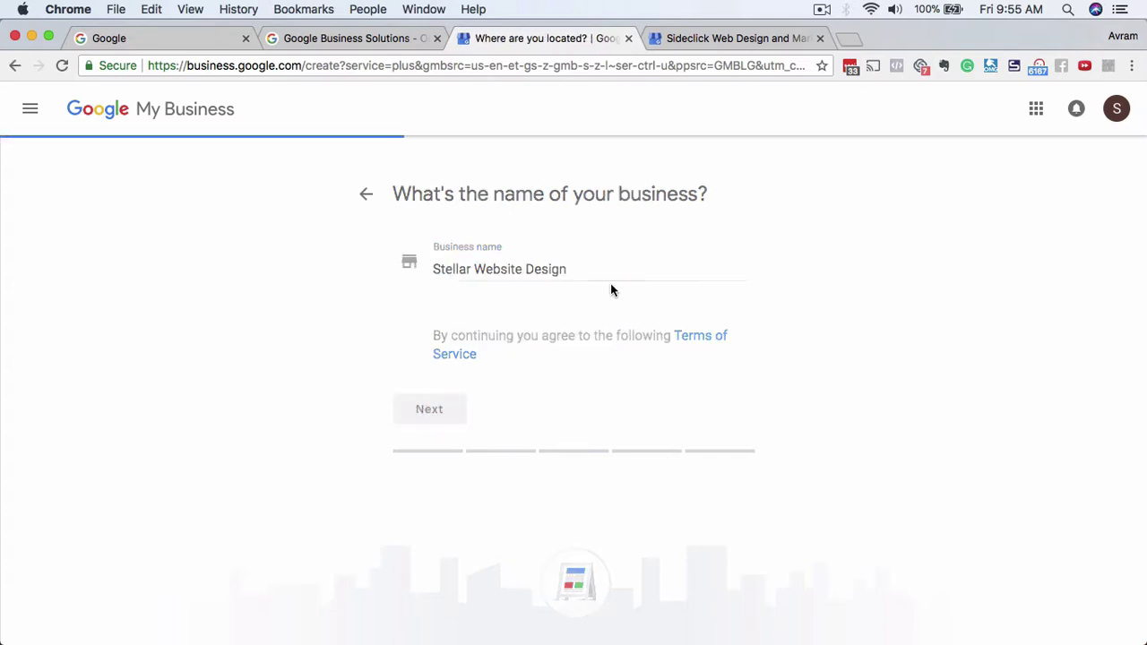
pyautogui.click(531, 314)
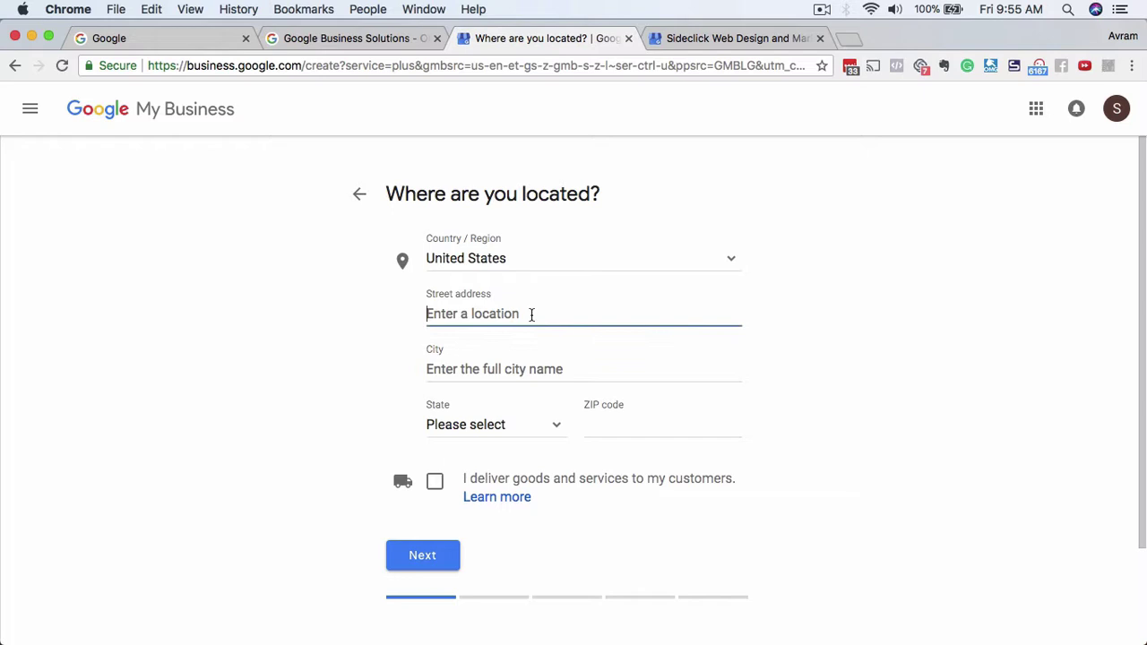
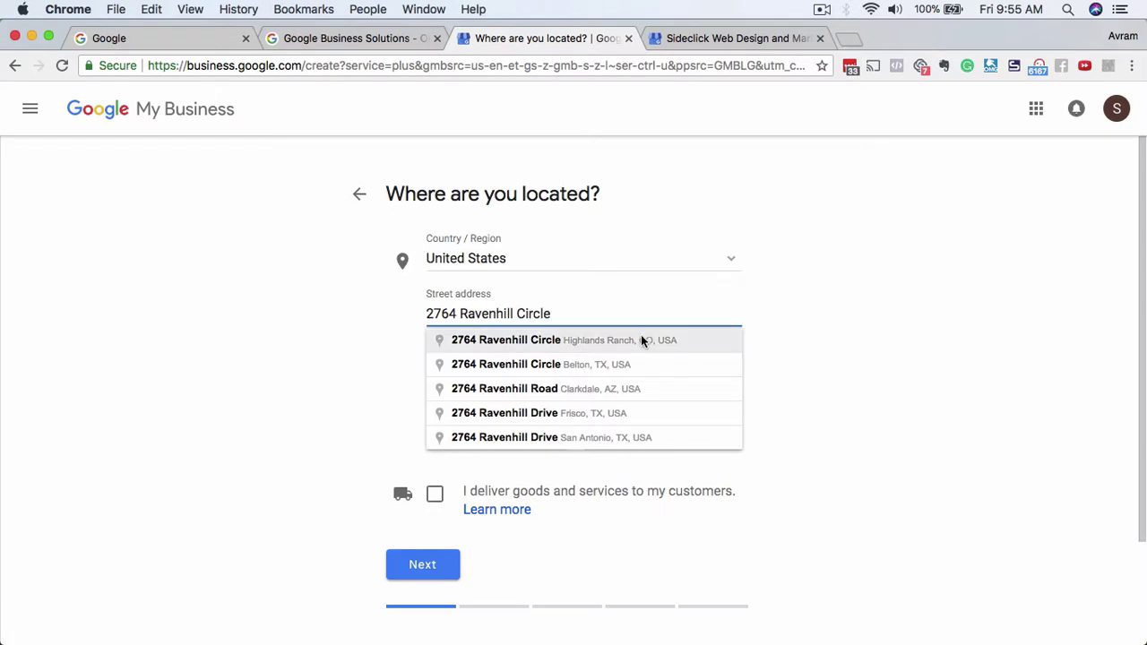
pyautogui.click(640, 338)
pyautogui.click(822, 9)
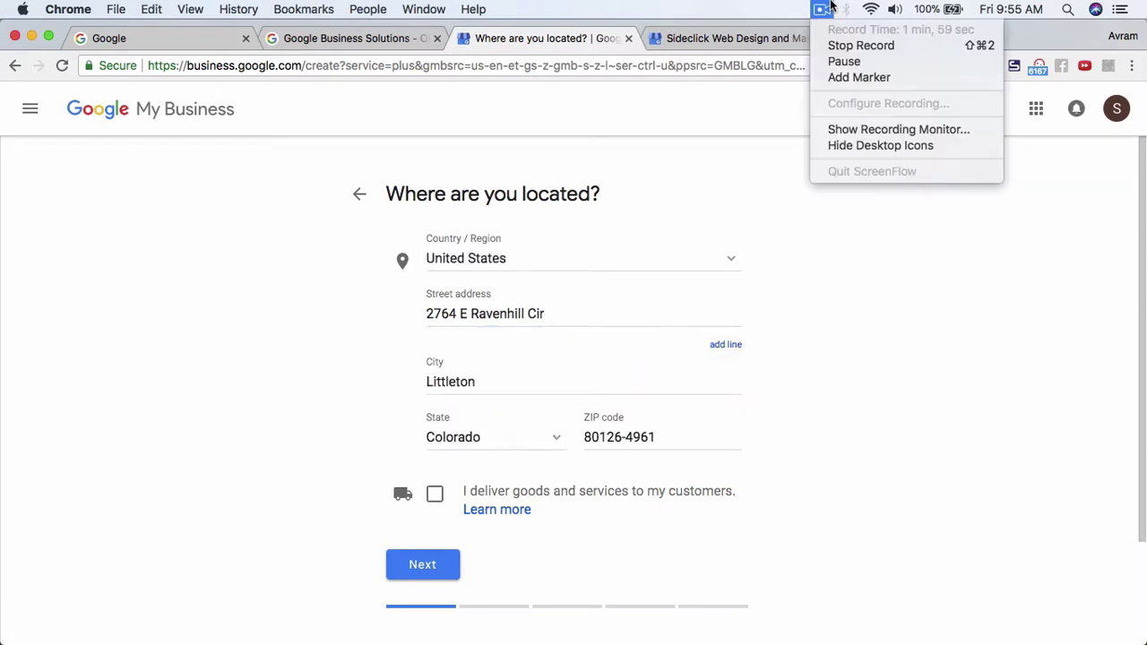
pyautogui.click(833, 61)
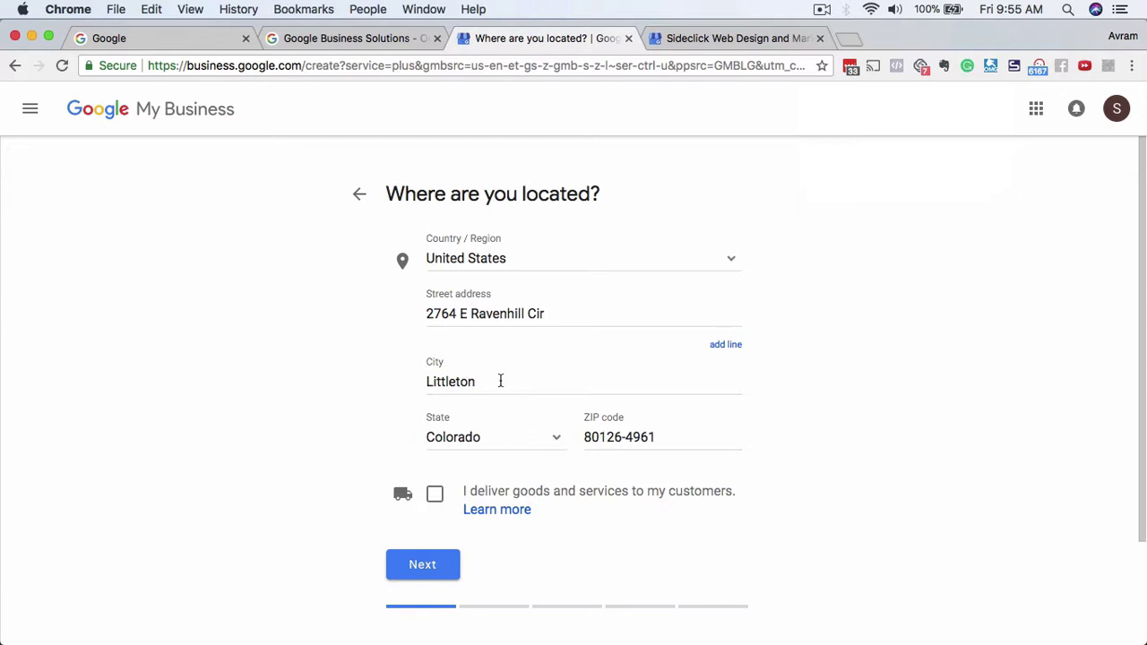
# Replace the auto-filled city with Highlands Ranch and review the filled address fields.
pyautogui.doubleClick(499, 379)
pyautogui.write('Highlands Ranch')
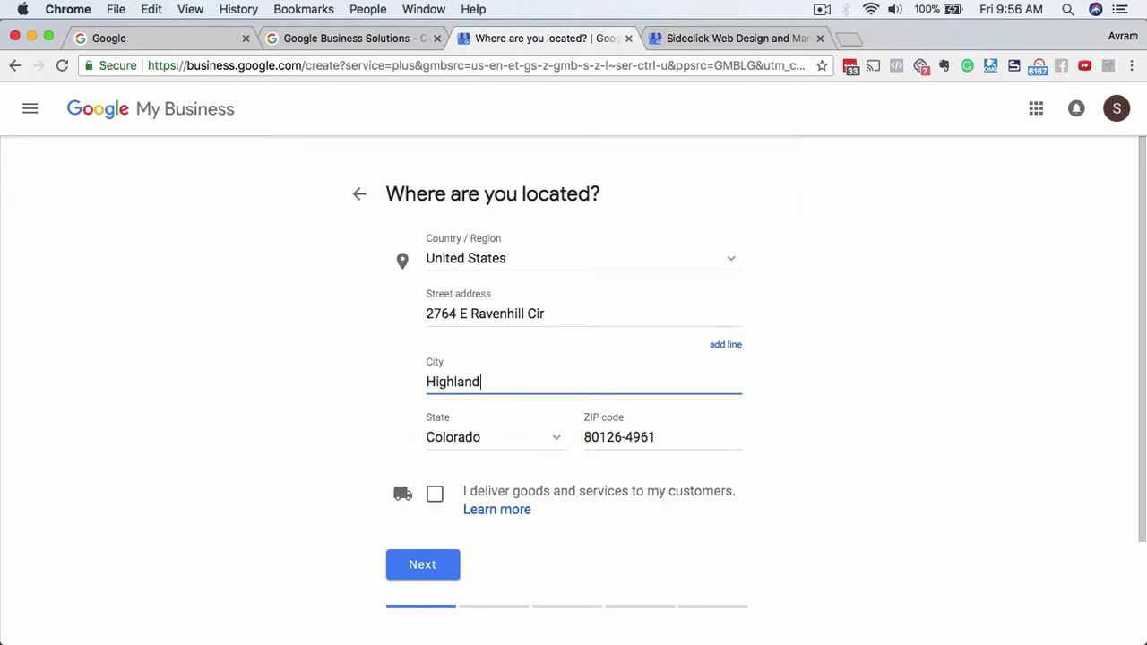
pyautogui.click(833, 448)
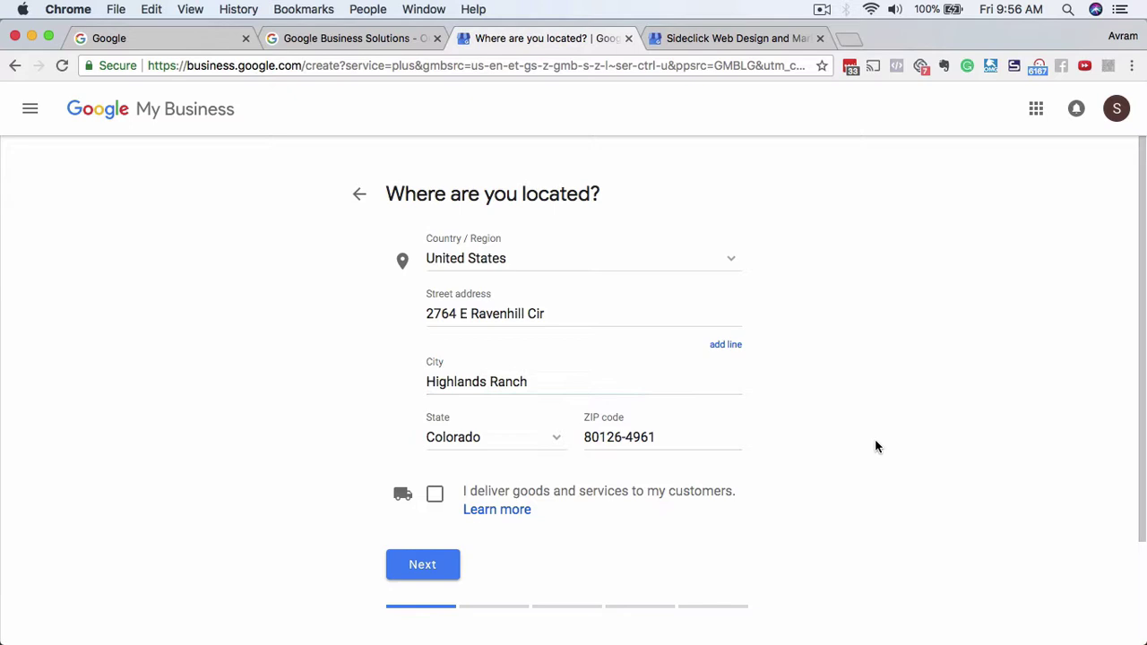
pyautogui.scroll(-1, 875, 440)
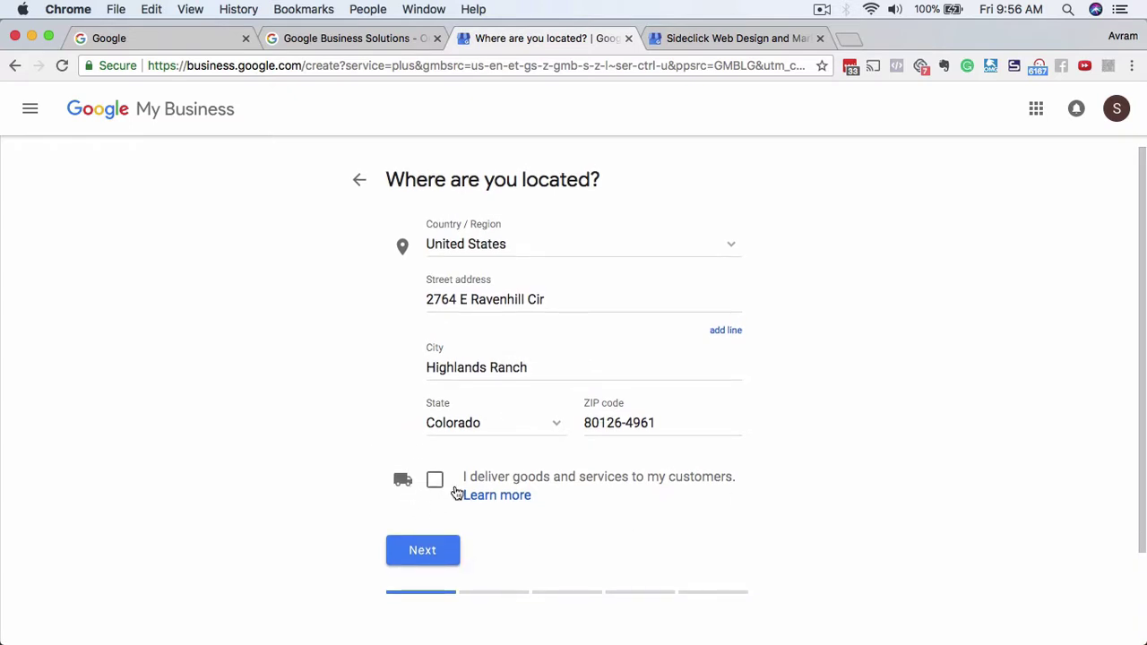
pyautogui.scroll(-3, 764, 502)
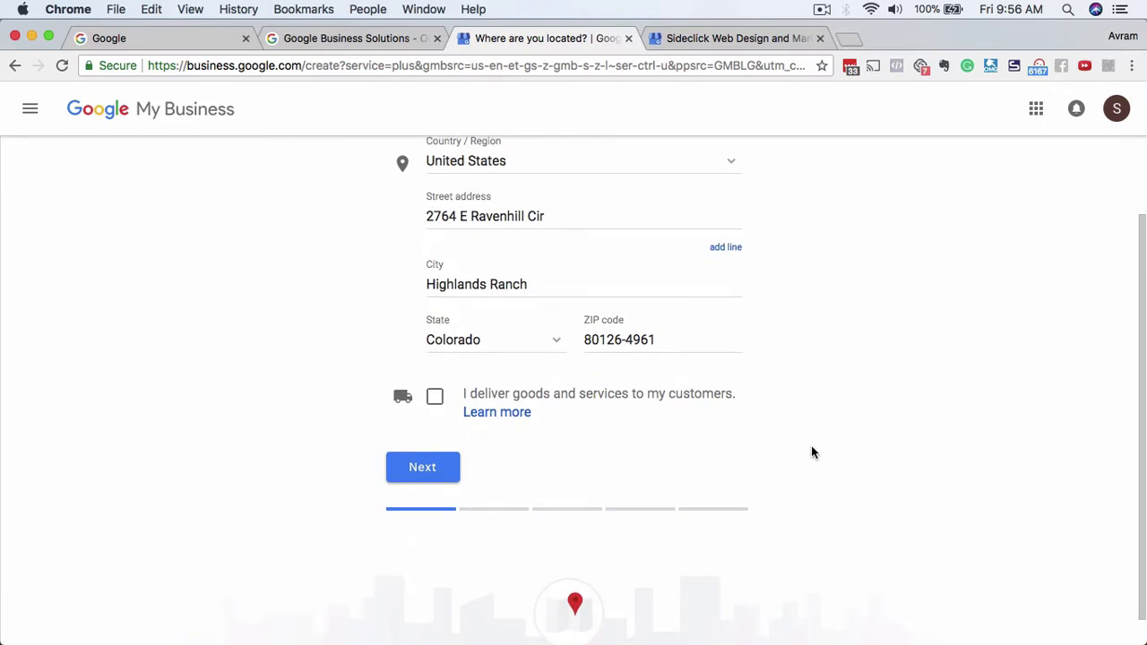
pyautogui.scroll(3, 824, 439)
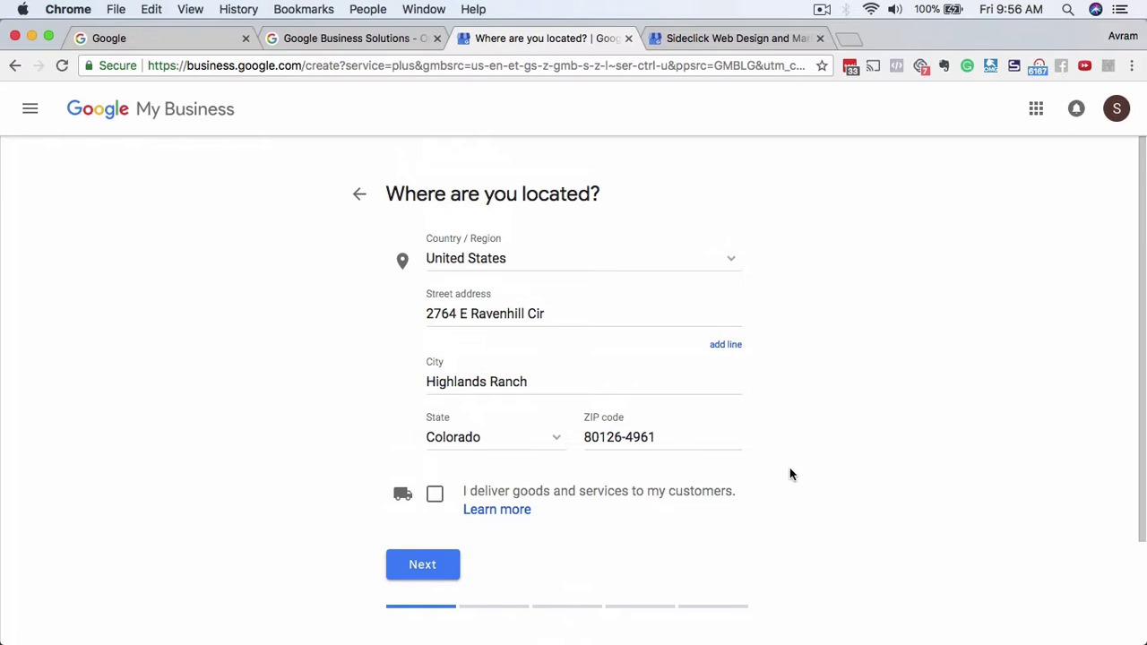
# Tick 'I deliver goods and services to my customers'.
pyautogui.click(435, 495)
pyautogui.scroll(-2, 853, 468)
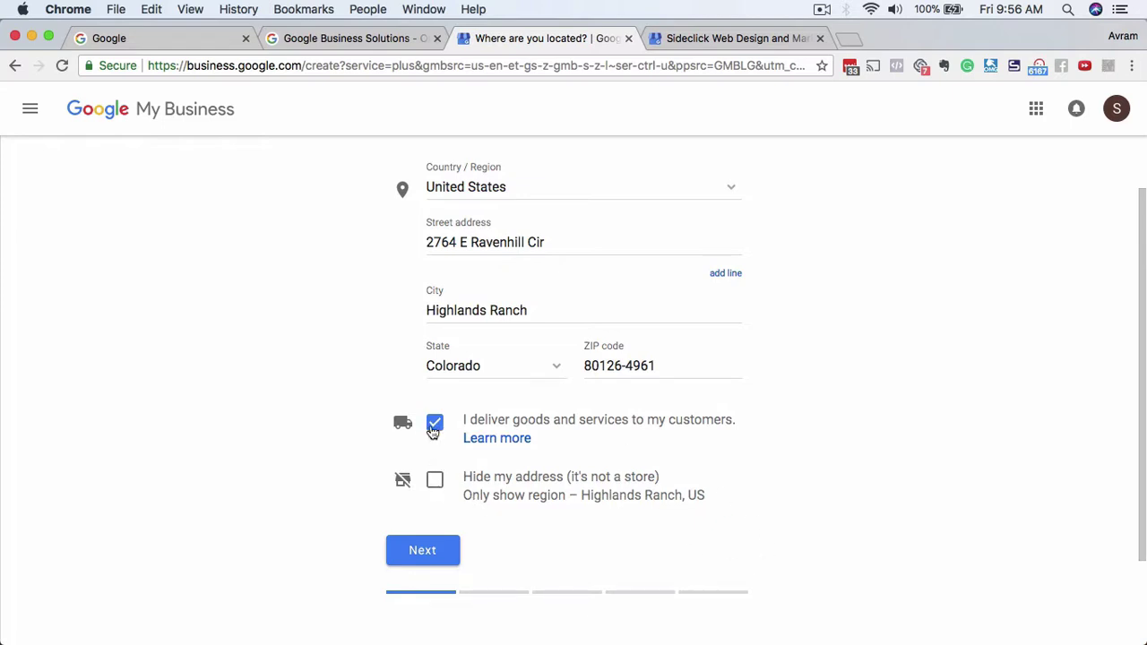
pyautogui.click(435, 426)
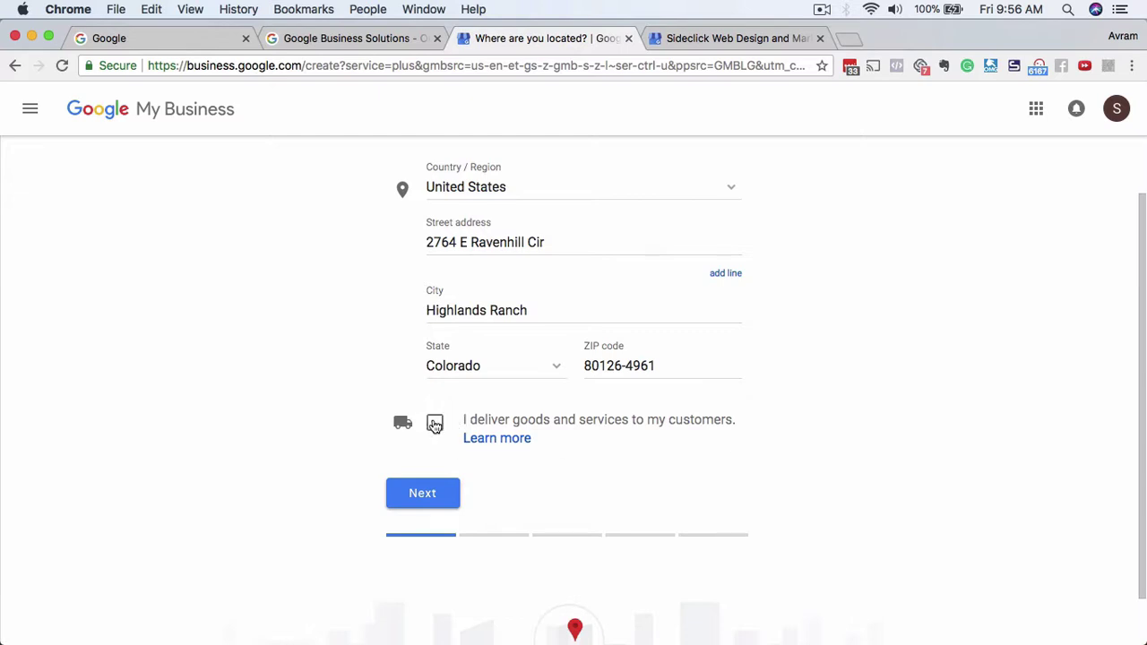
pyautogui.scroll(2, 631, 445)
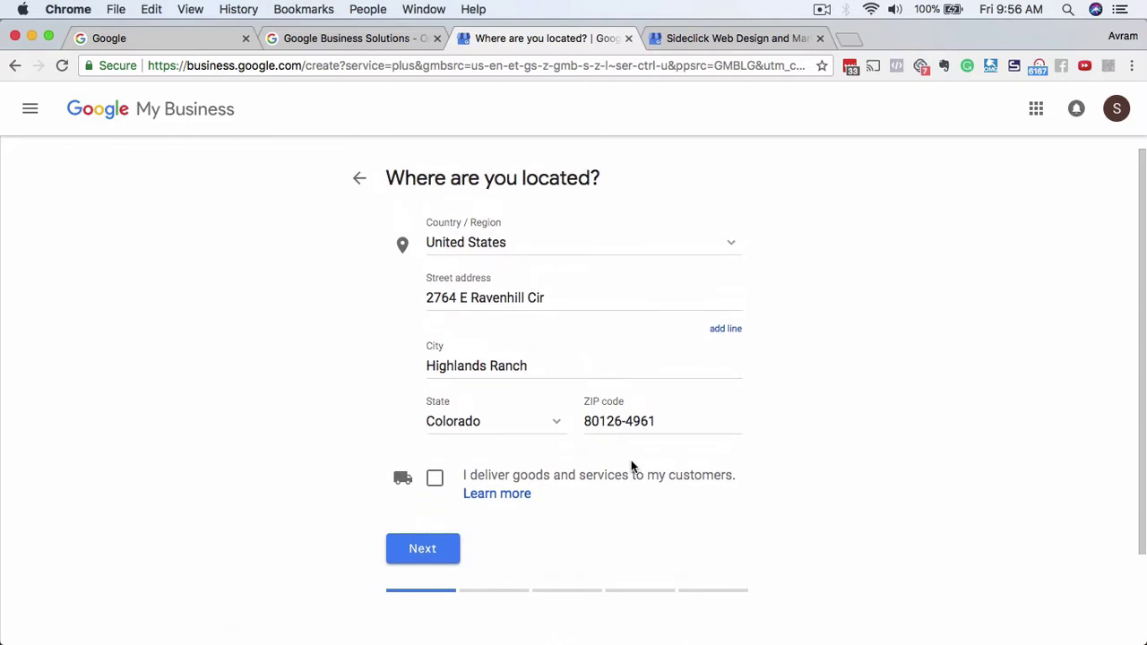
pyautogui.click(435, 482)
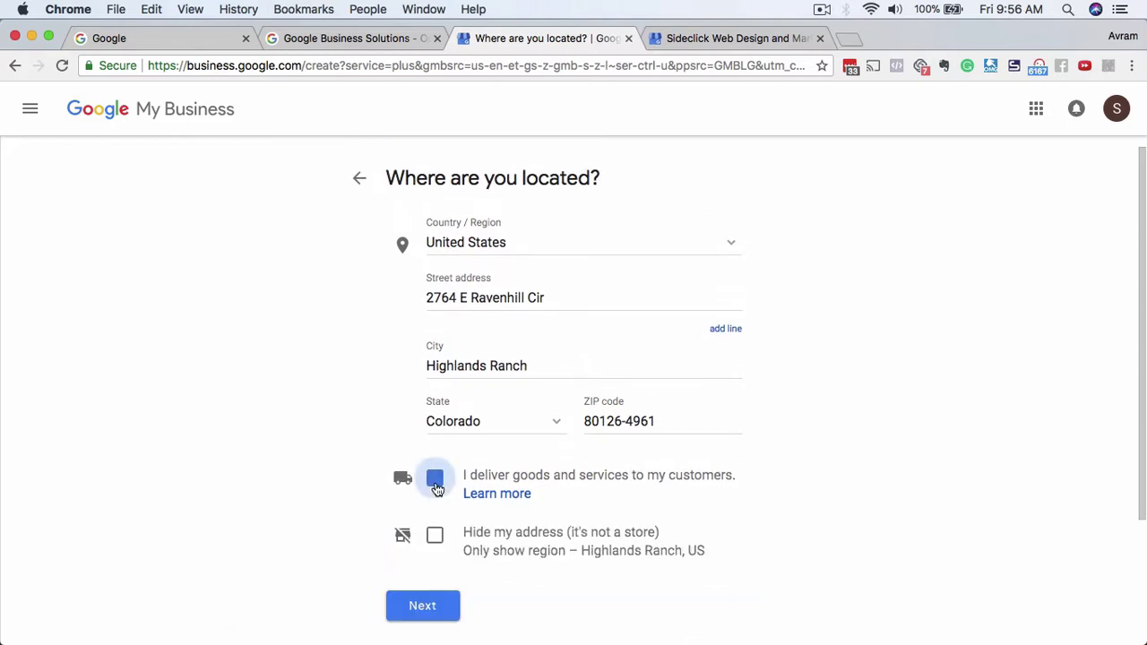
# Tick 'Hide my address (it's not a store)' and move on from the location step.
pyautogui.scroll(-3, 782, 507)
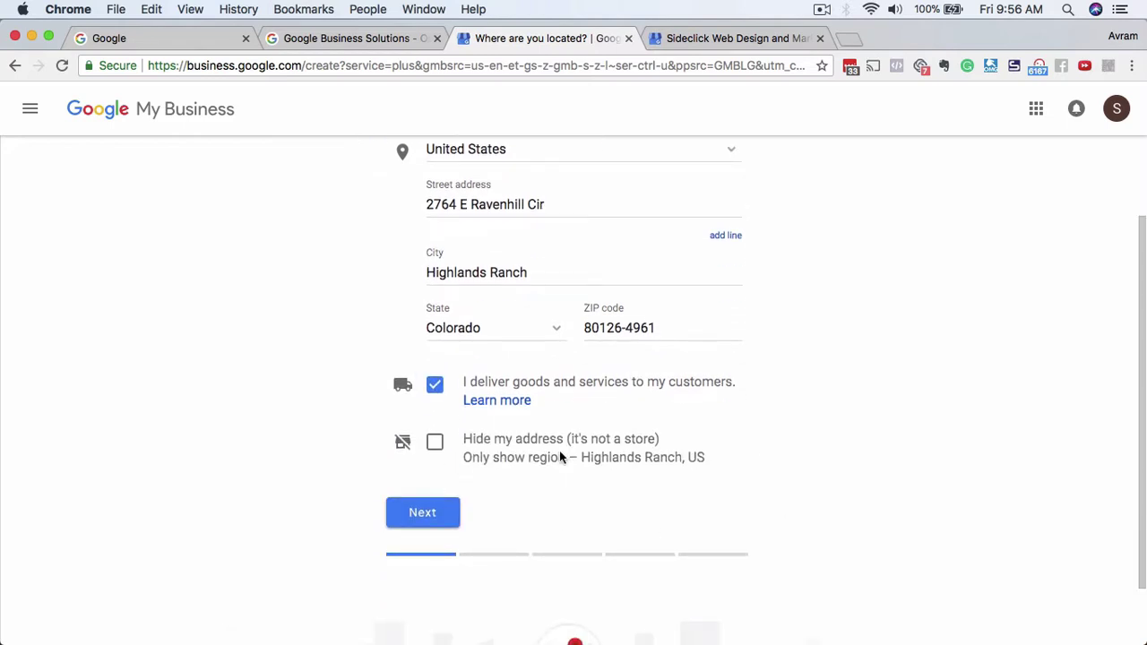
pyautogui.click(434, 441)
pyautogui.scroll(2, 515, 541)
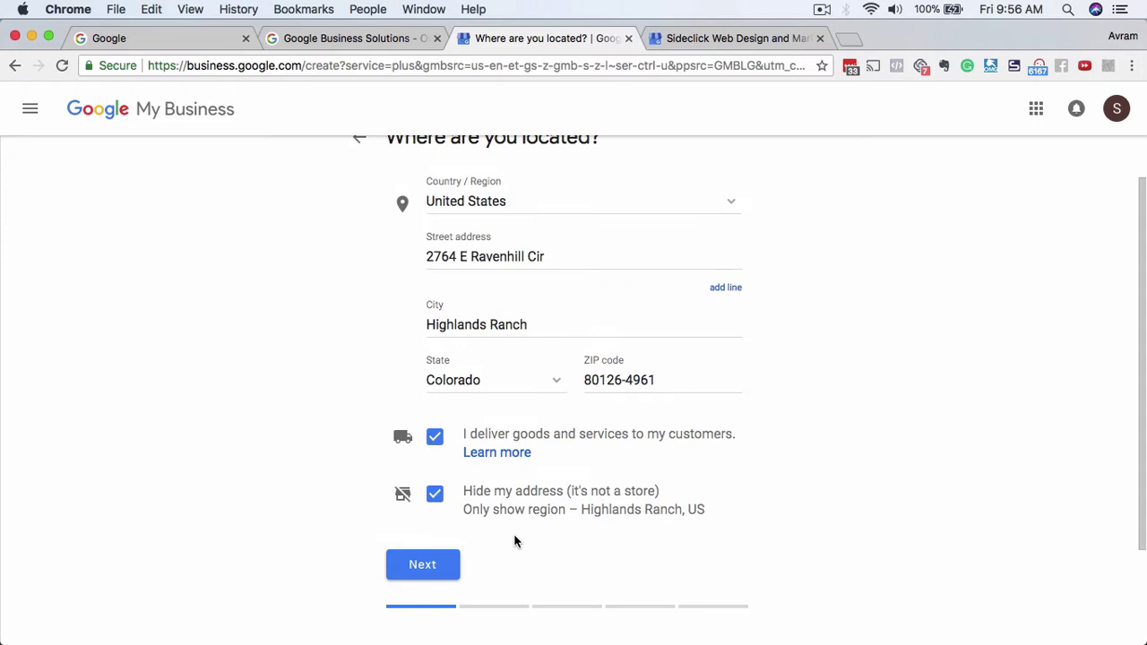
pyautogui.scroll(-1, 515, 540)
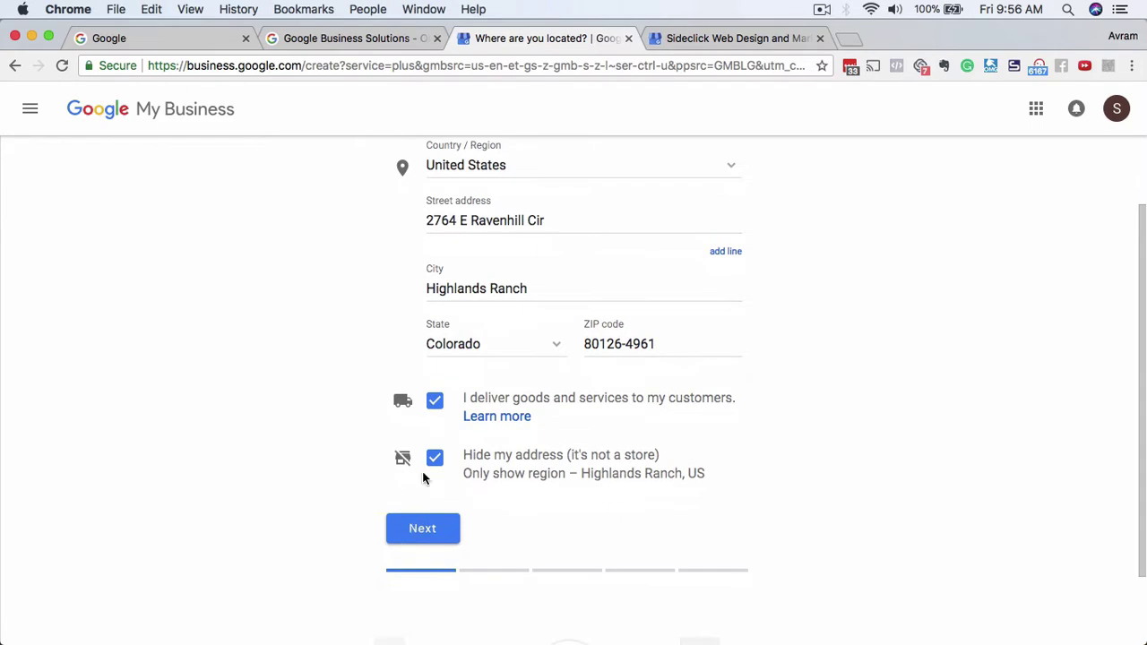
pyautogui.click(439, 536)
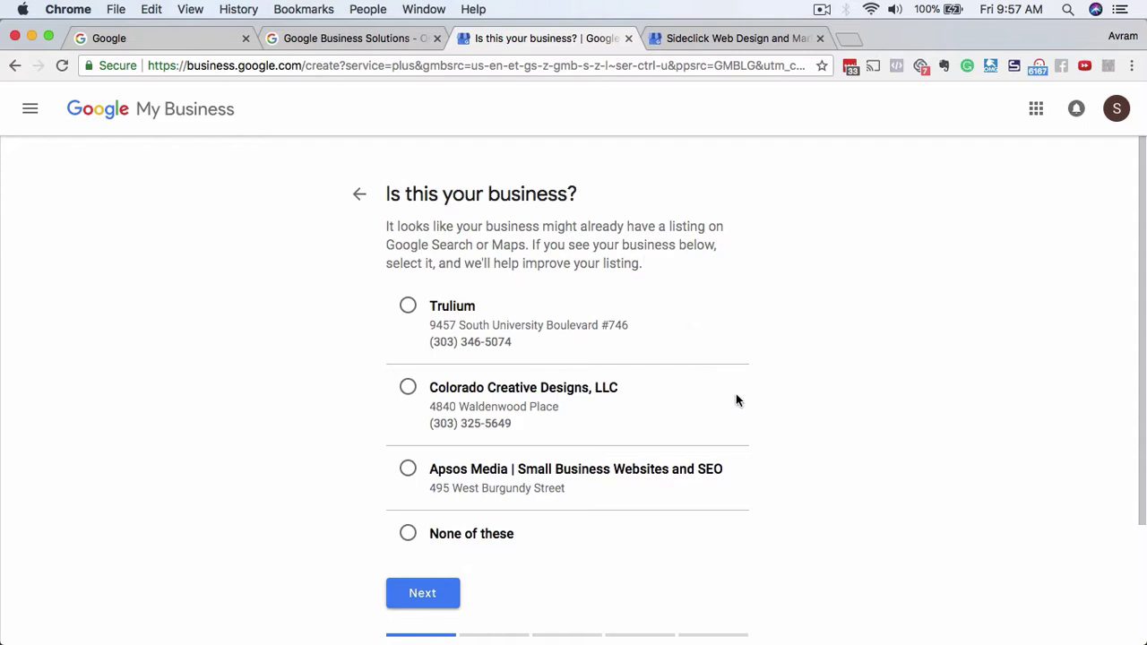
# Choose 'None of these' for the suggested existing listings and continue.
pyautogui.scroll(-1, 735, 399)
pyautogui.scroll(1, 735, 399)
pyautogui.scroll(-1, 787, 439)
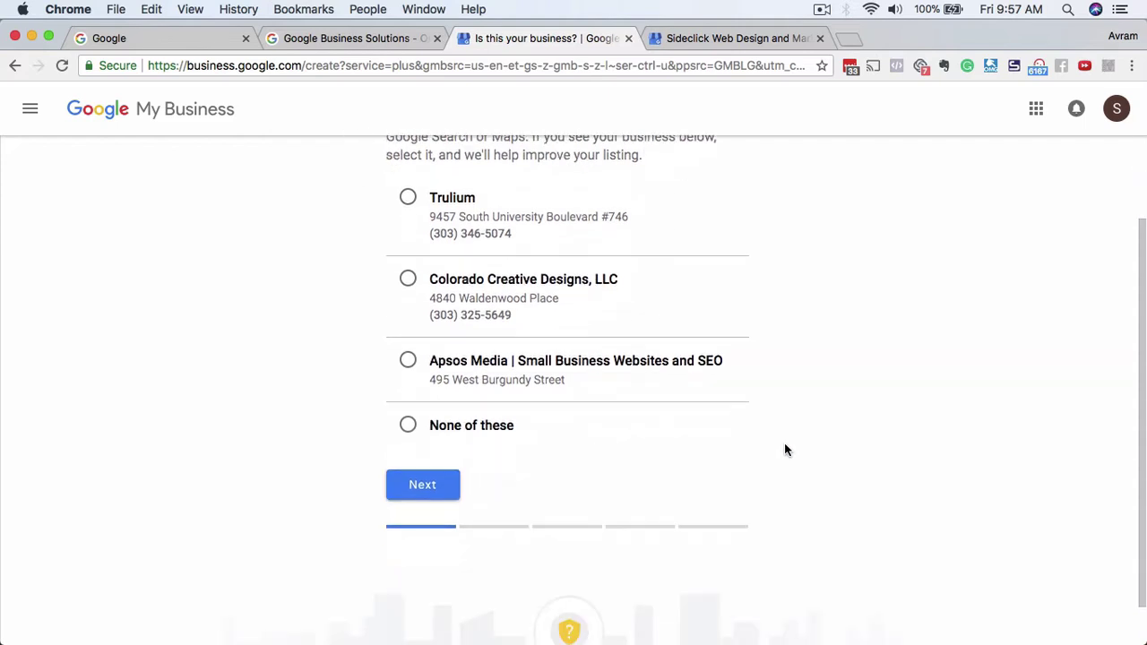
pyautogui.scroll(1, 784, 448)
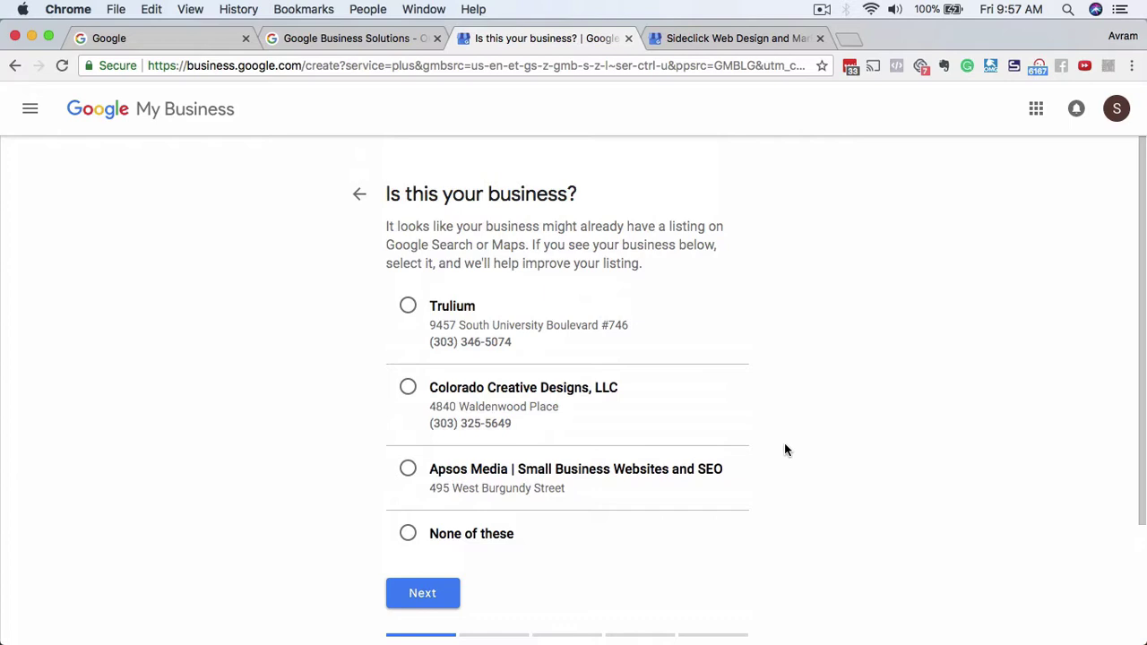
pyautogui.scroll(-1, 784, 450)
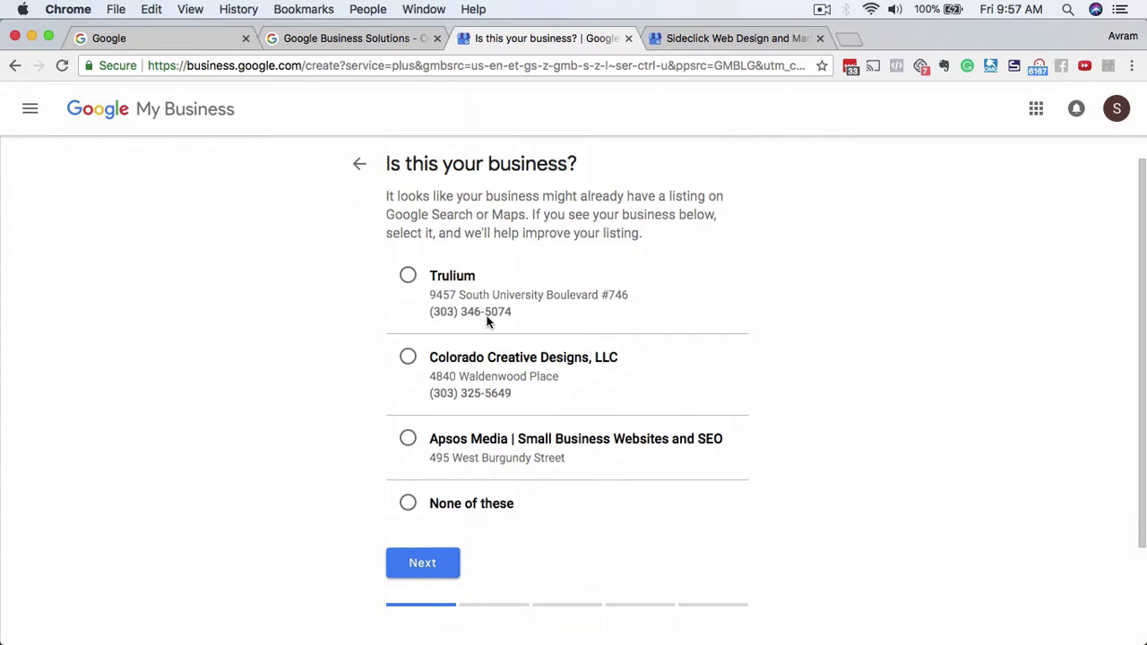
pyautogui.scroll(-1, 512, 460)
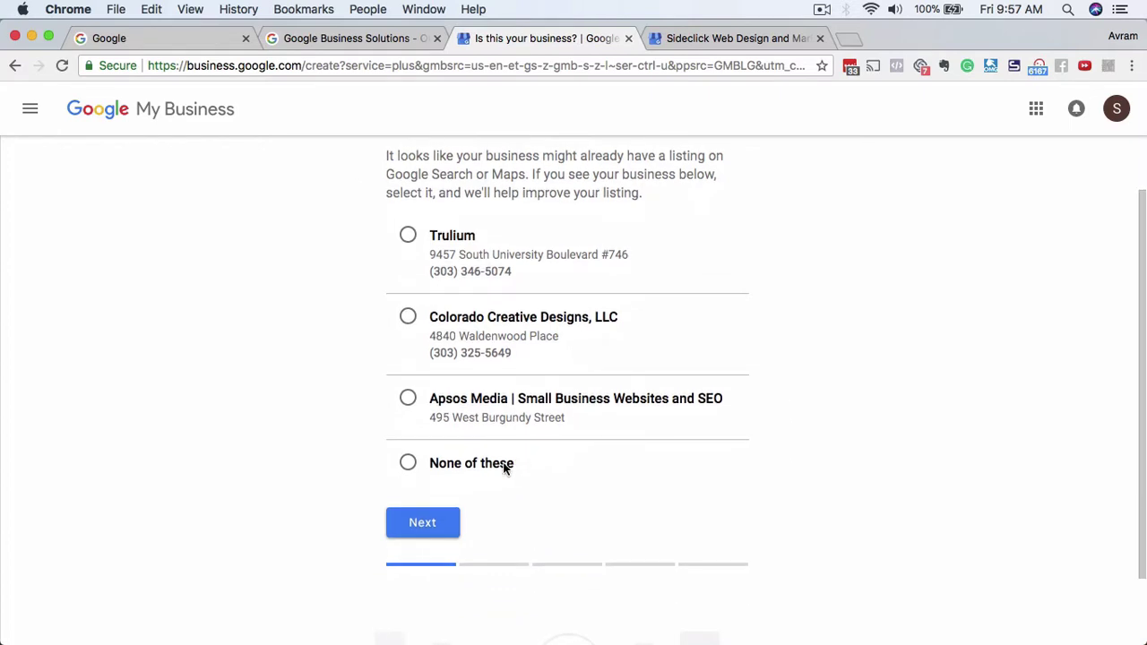
pyautogui.click(407, 463)
pyautogui.click(423, 522)
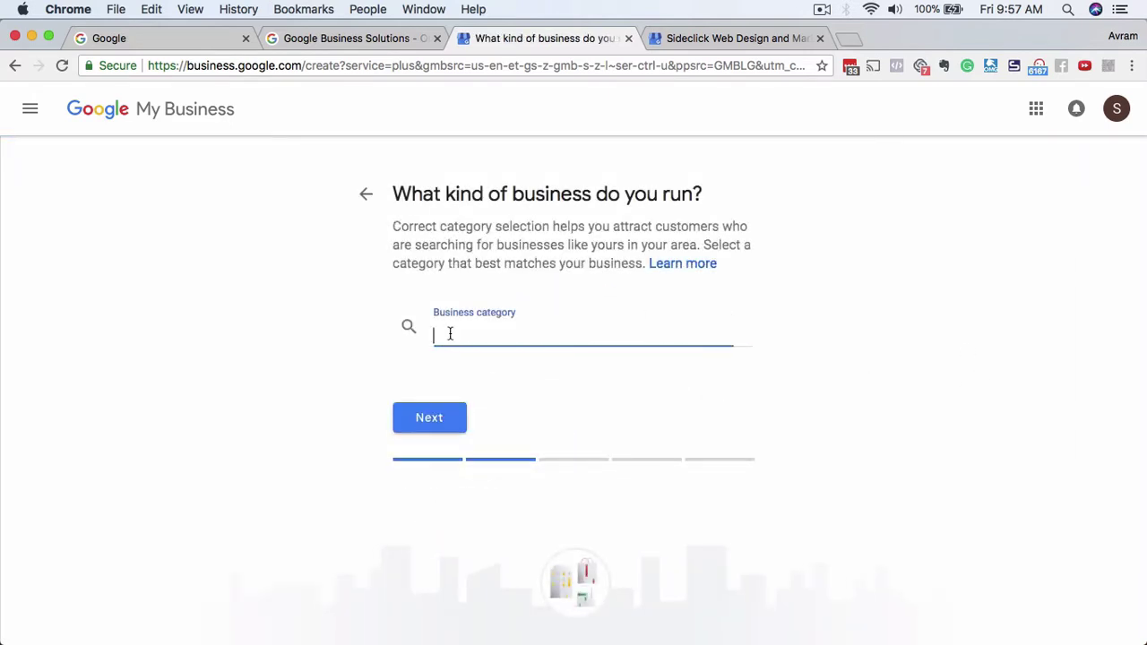
# Set the business category to Website Designer, then open a new browser tab.
pyautogui.write('Web')
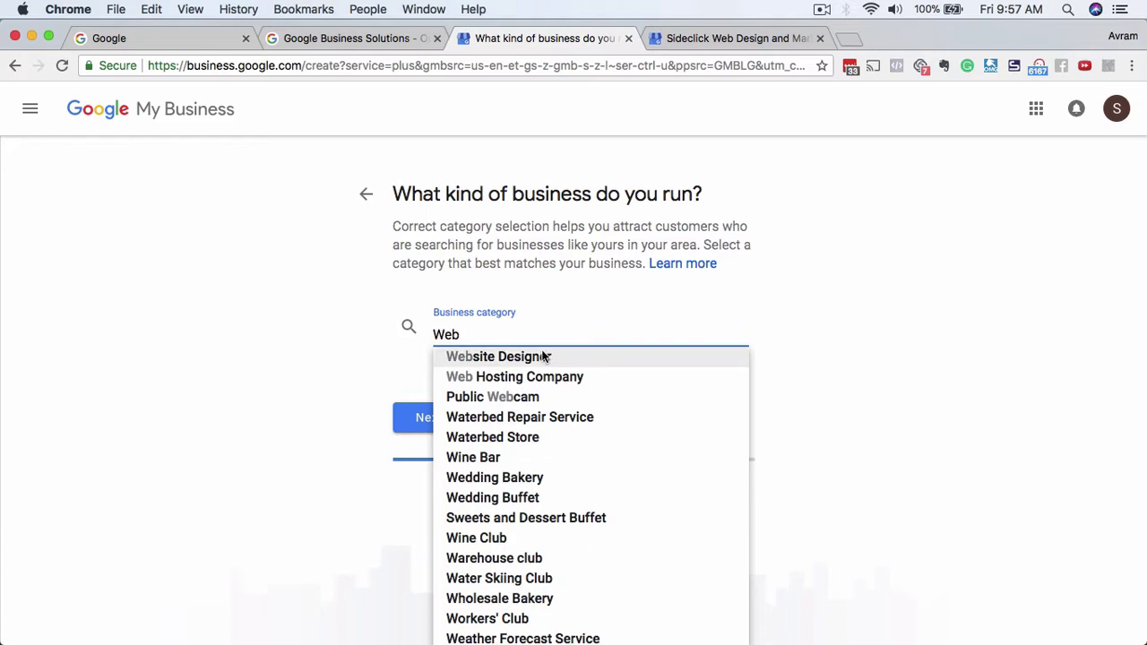
pyautogui.click(543, 358)
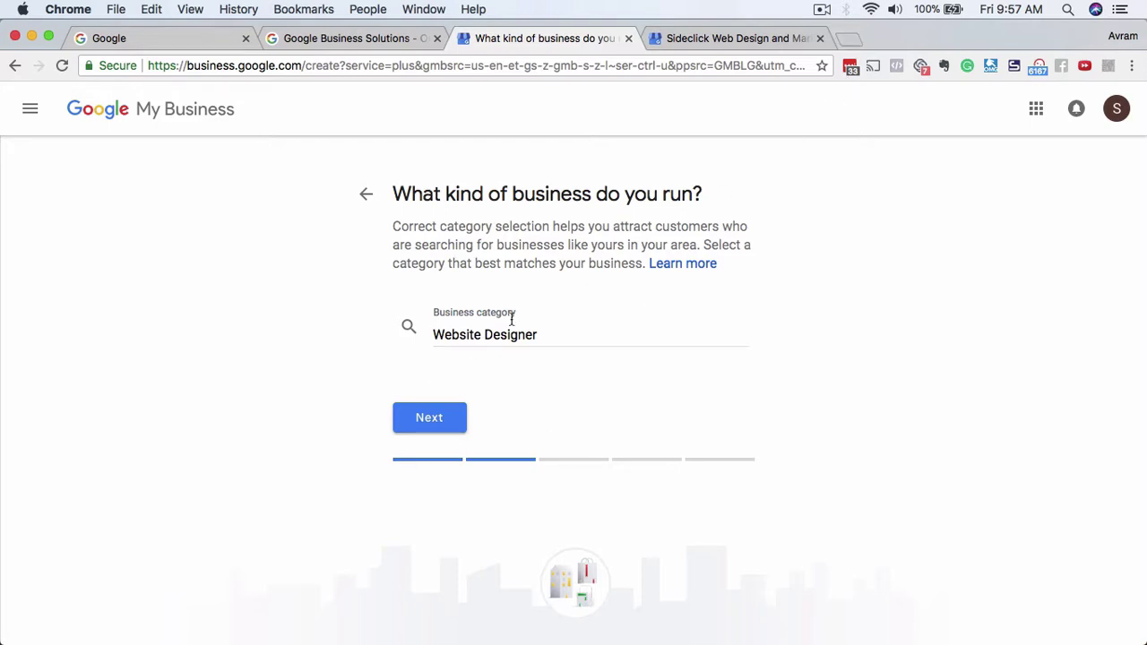
pyautogui.click(850, 39)
# Search Google for 'boulder seo', browse the local map listings, then return to the category step.
pyautogui.write('boulder seo')
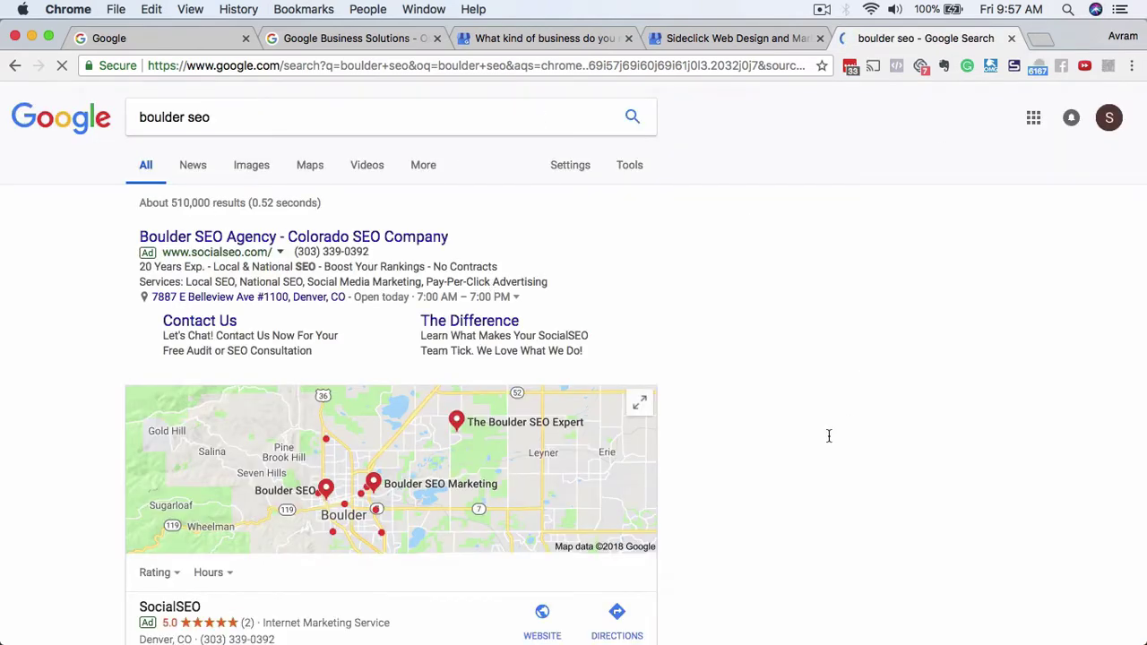
pyautogui.scroll(-1, 759, 491)
pyautogui.scroll(-4, 705, 374)
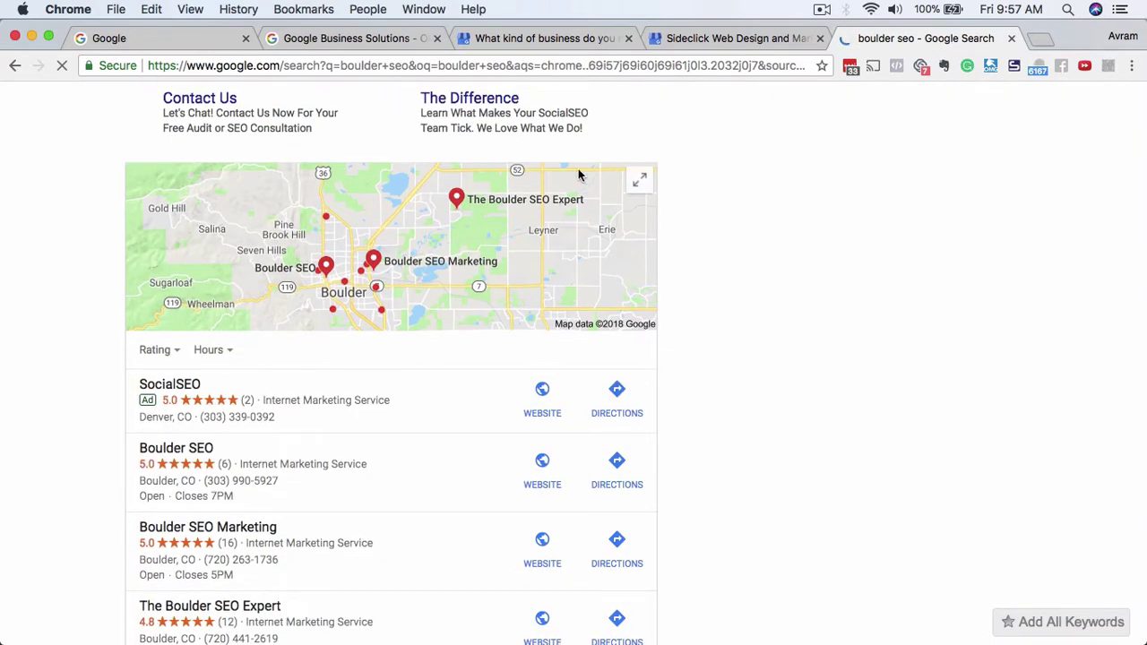
pyautogui.scroll(-3, 705, 374)
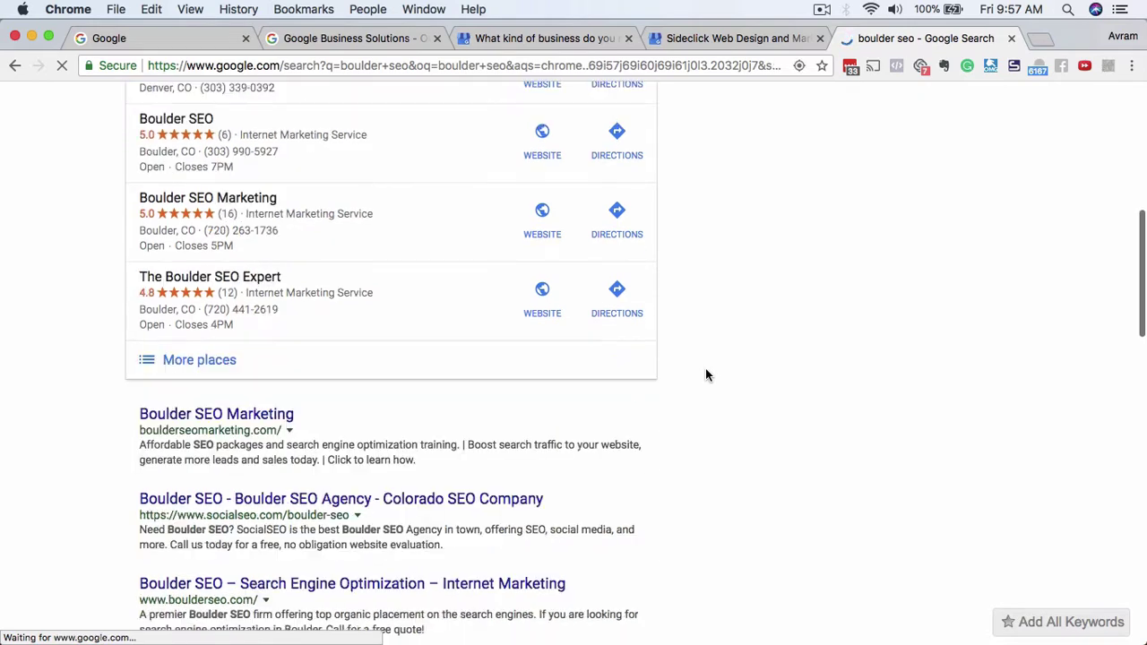
pyautogui.scroll(3, 705, 375)
pyautogui.scroll(3, 724, 205)
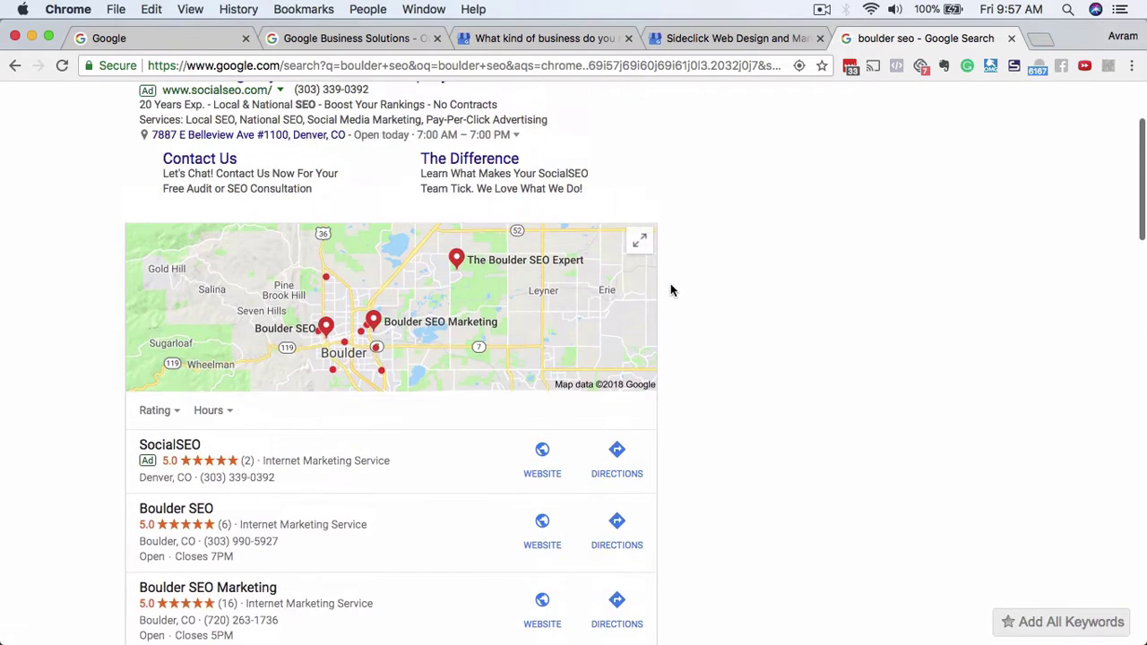
pyautogui.scroll(-2, 671, 289)
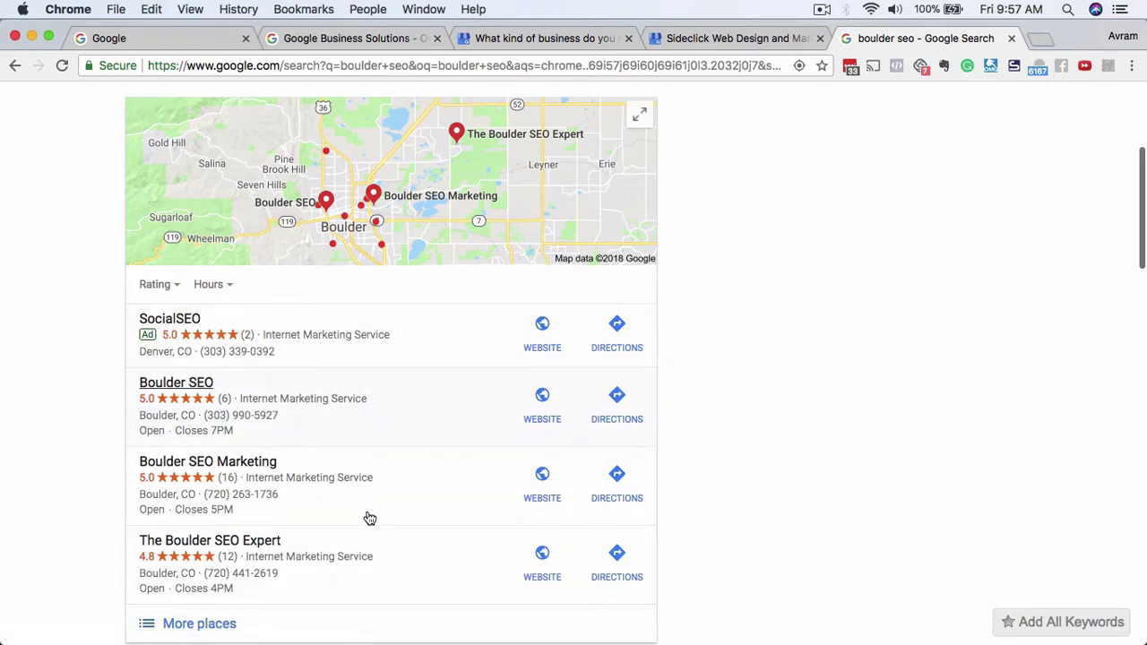
pyautogui.scroll(5, 765, 341)
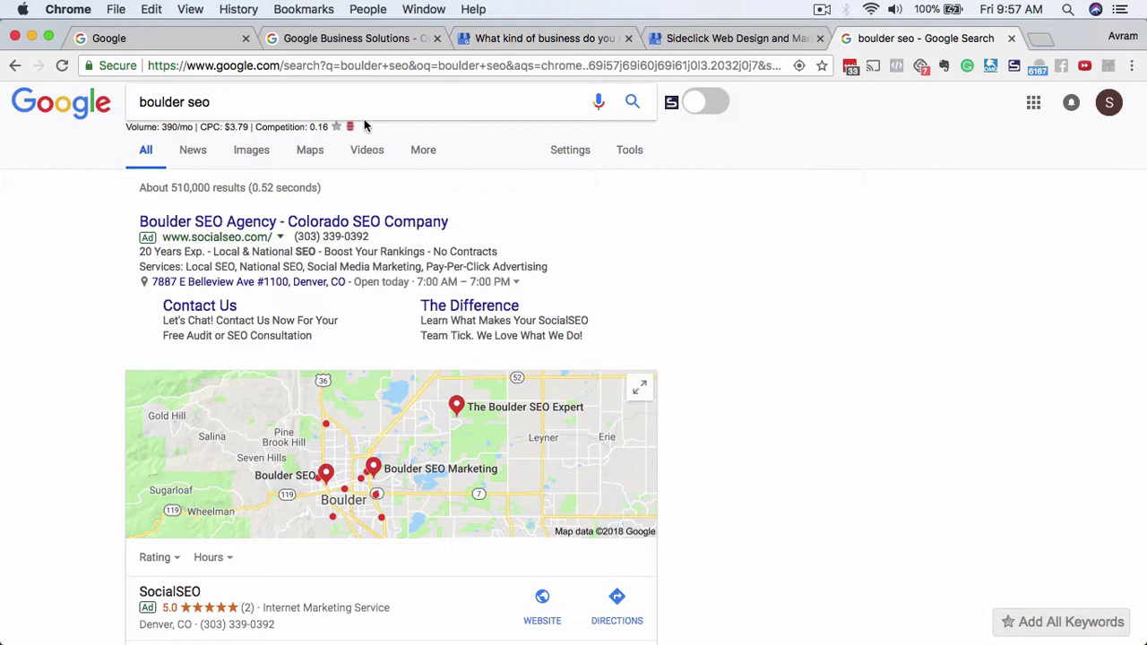
pyautogui.click(538, 39)
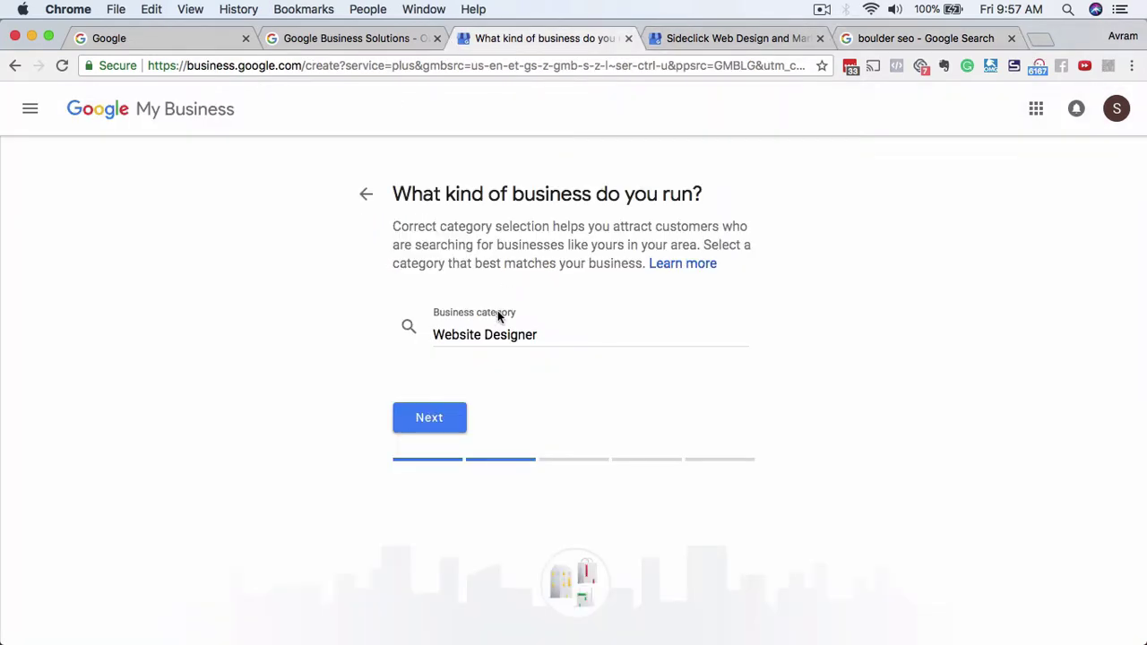
# Confirm the category and enter the business phone number, accepting the autofill suggestion.
pyautogui.click(429, 421)
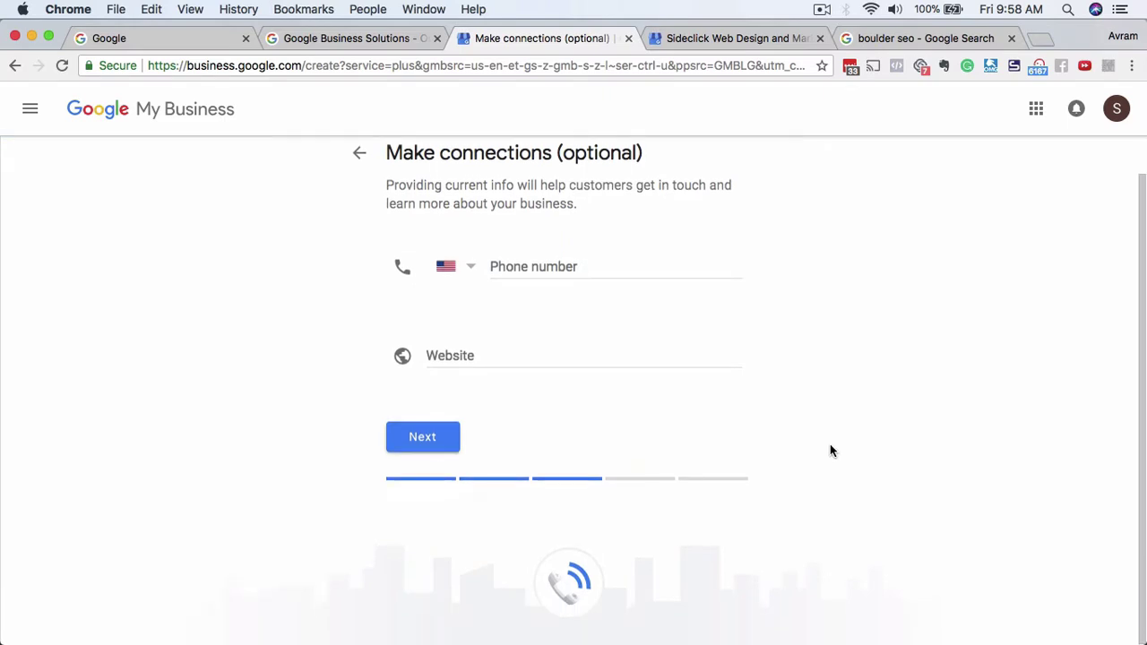
pyautogui.click(545, 302)
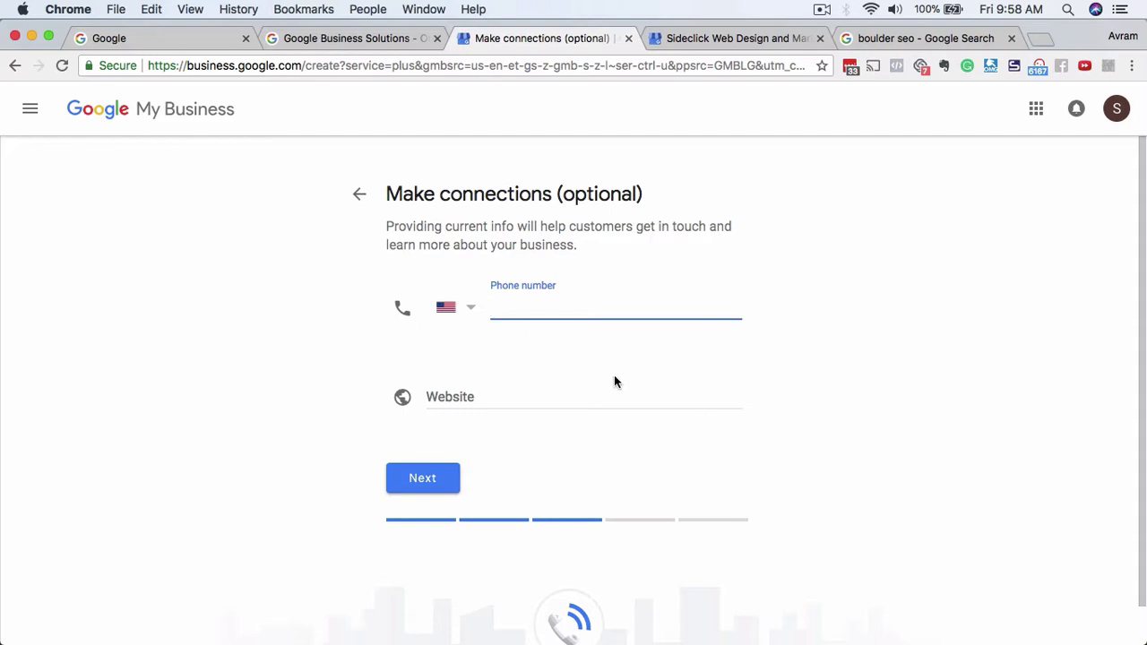
pyautogui.click(803, 364)
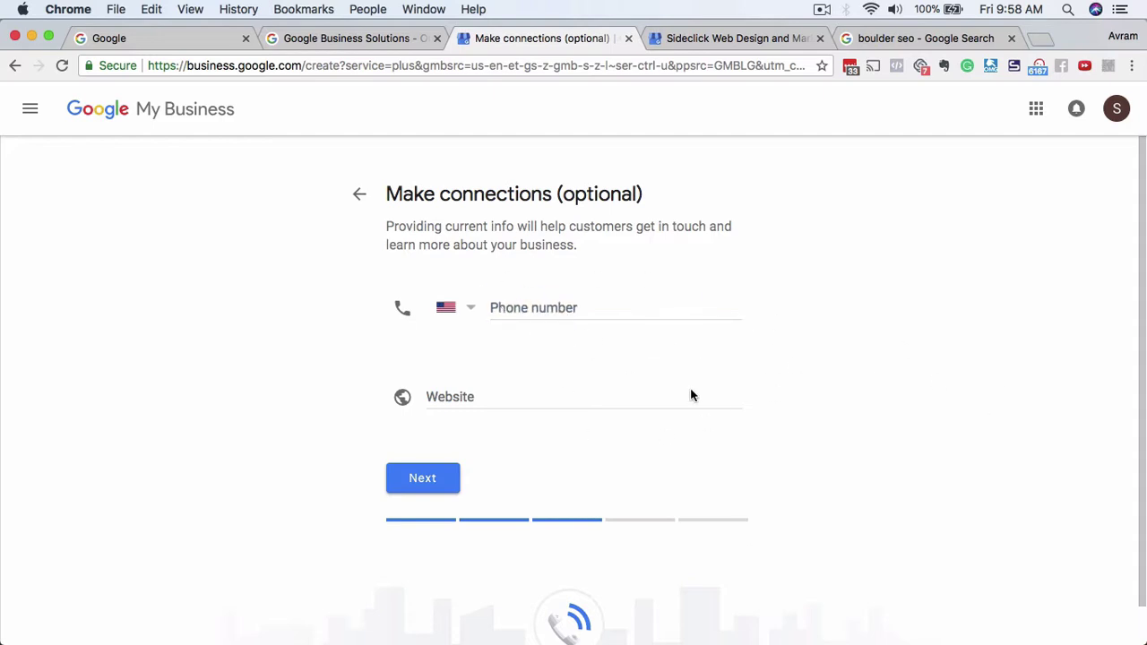
pyautogui.click(525, 396)
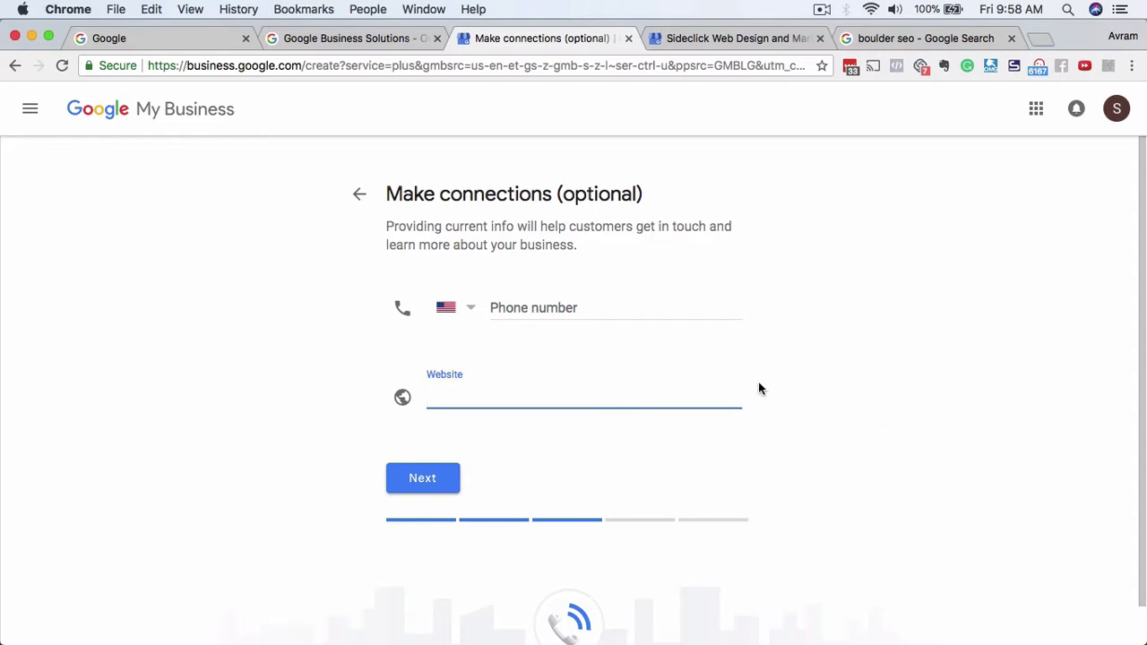
pyautogui.click(545, 305)
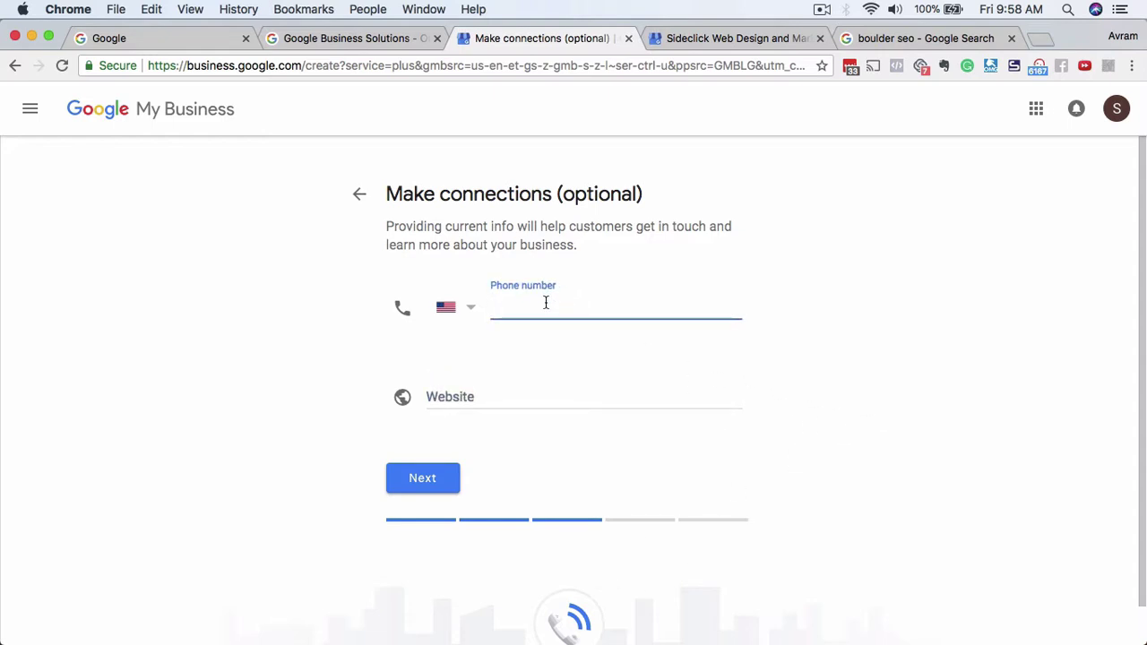
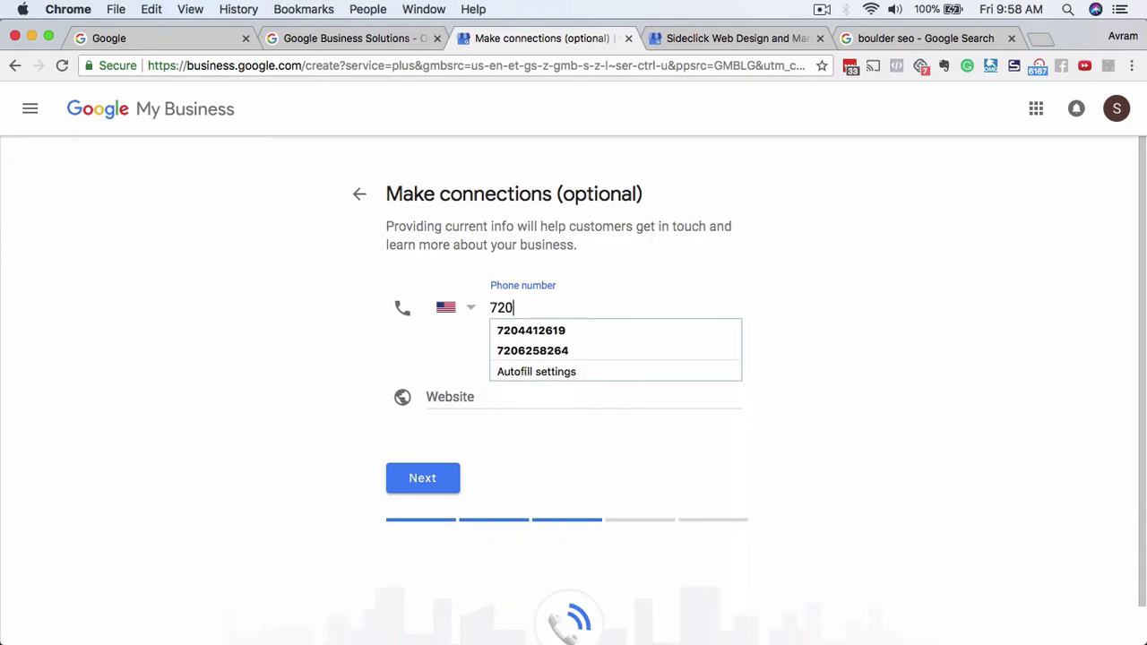
pyautogui.press('Escape')
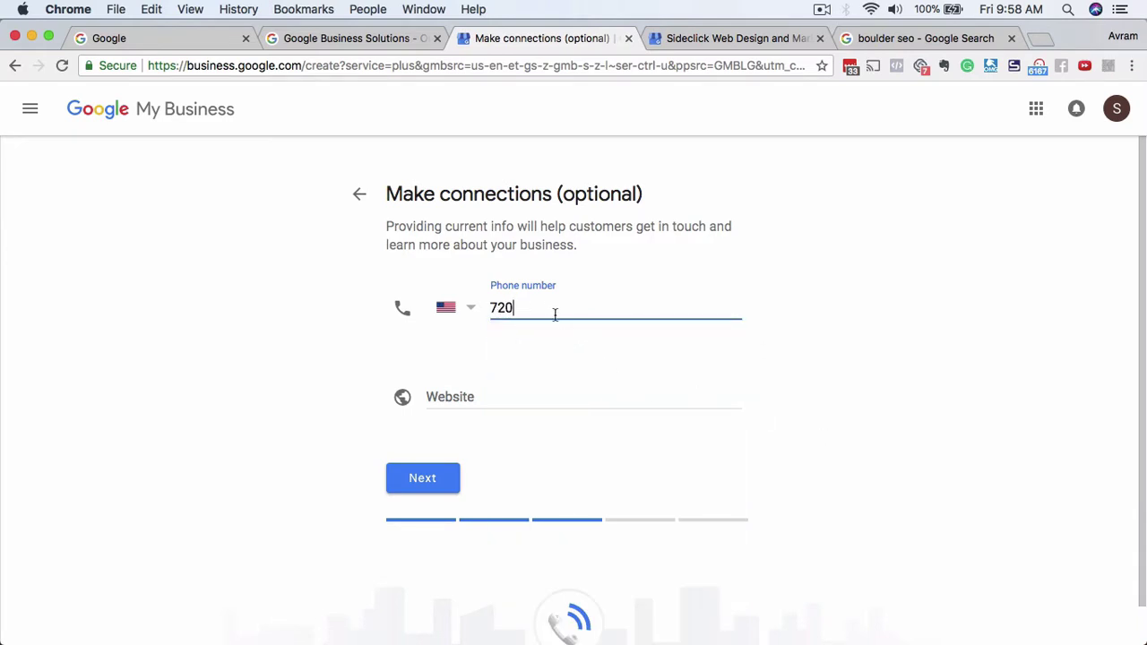
pyautogui.click(545, 308)
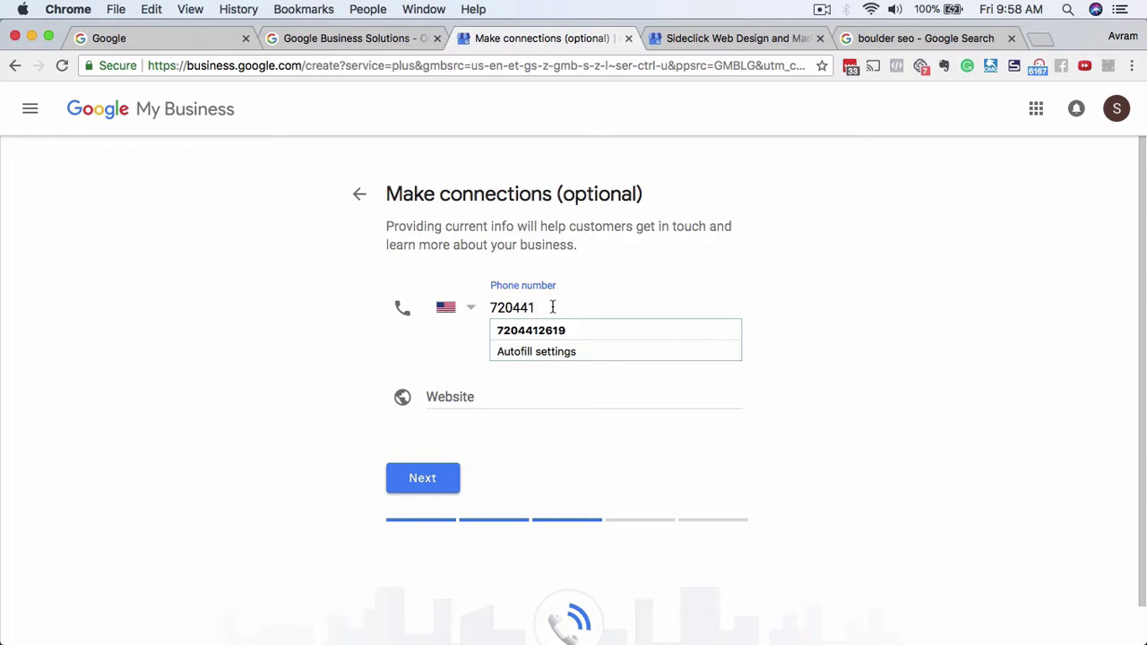
pyautogui.click(557, 331)
pyautogui.click(460, 395)
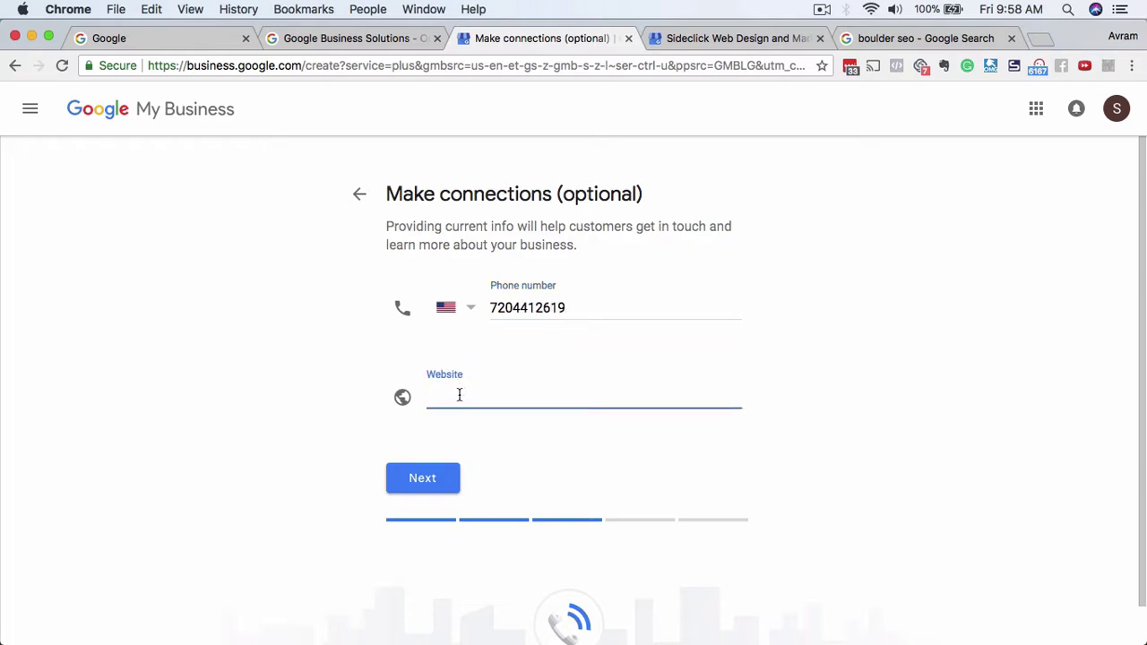
pyautogui.write('https')
pyautogui.write('://stellarwe')
pyautogui.write('bdesign')
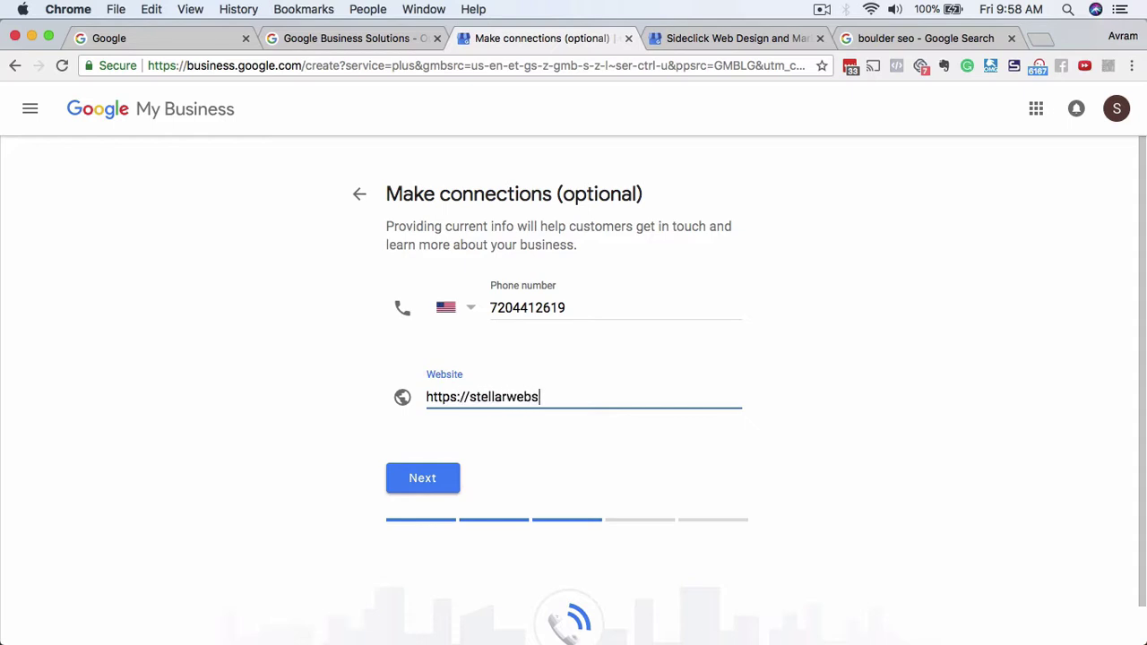
pyautogui.write('.com')
pyautogui.click(820, 459)
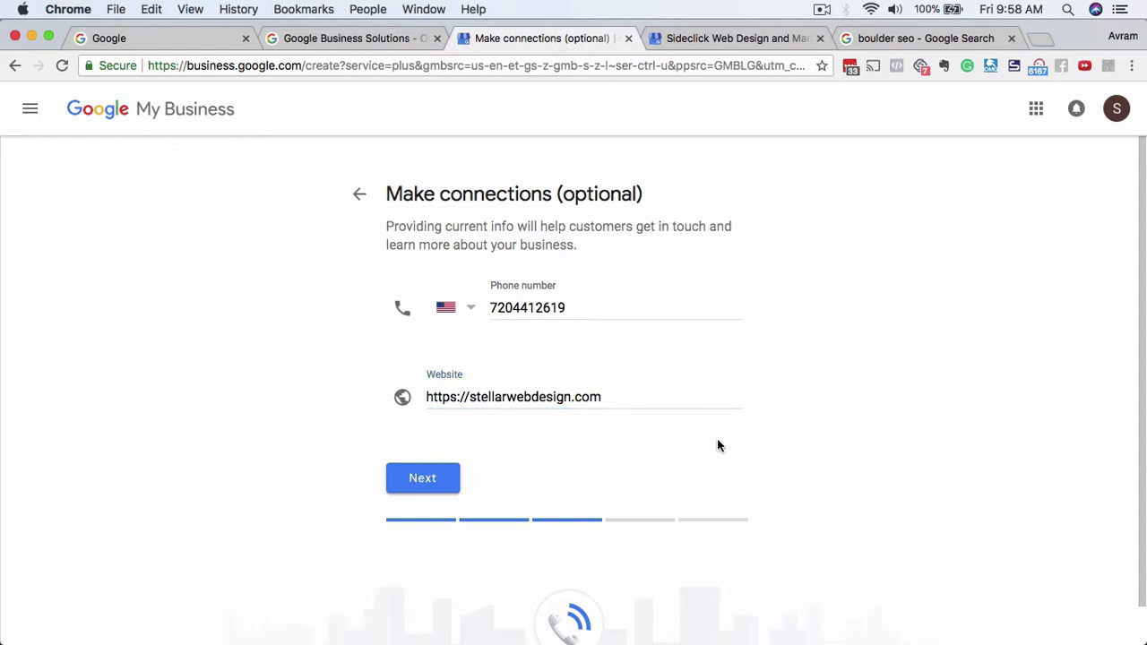
pyautogui.click(436, 478)
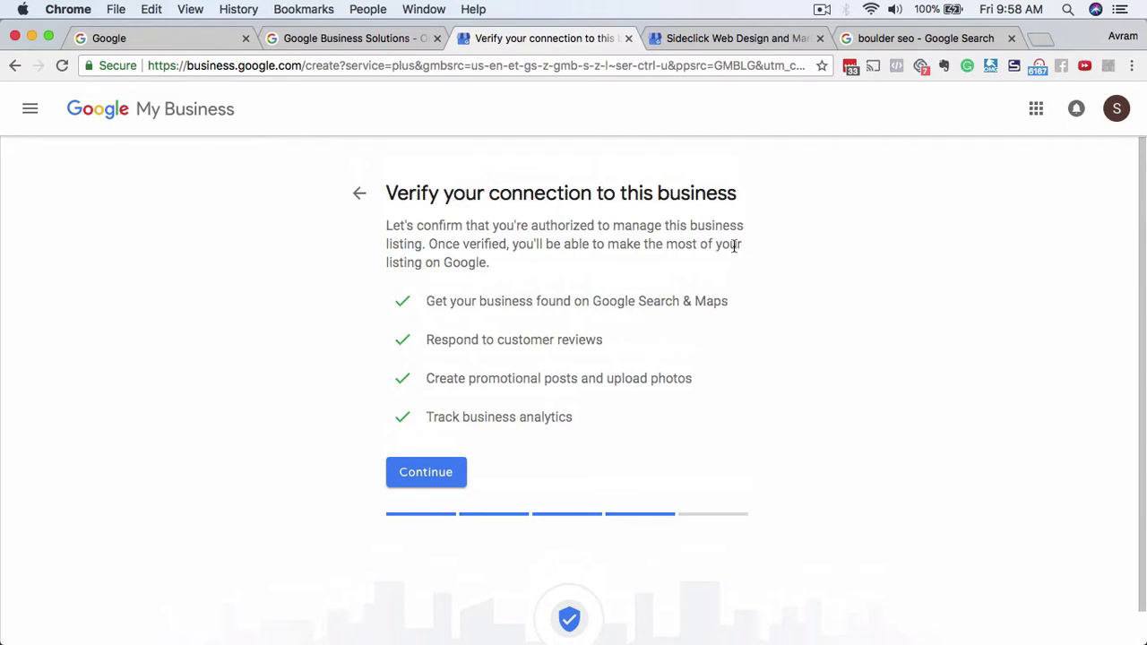
# Scroll the Verify your connection page and continue to the verification options.
pyautogui.scroll(-1, 726, 436)
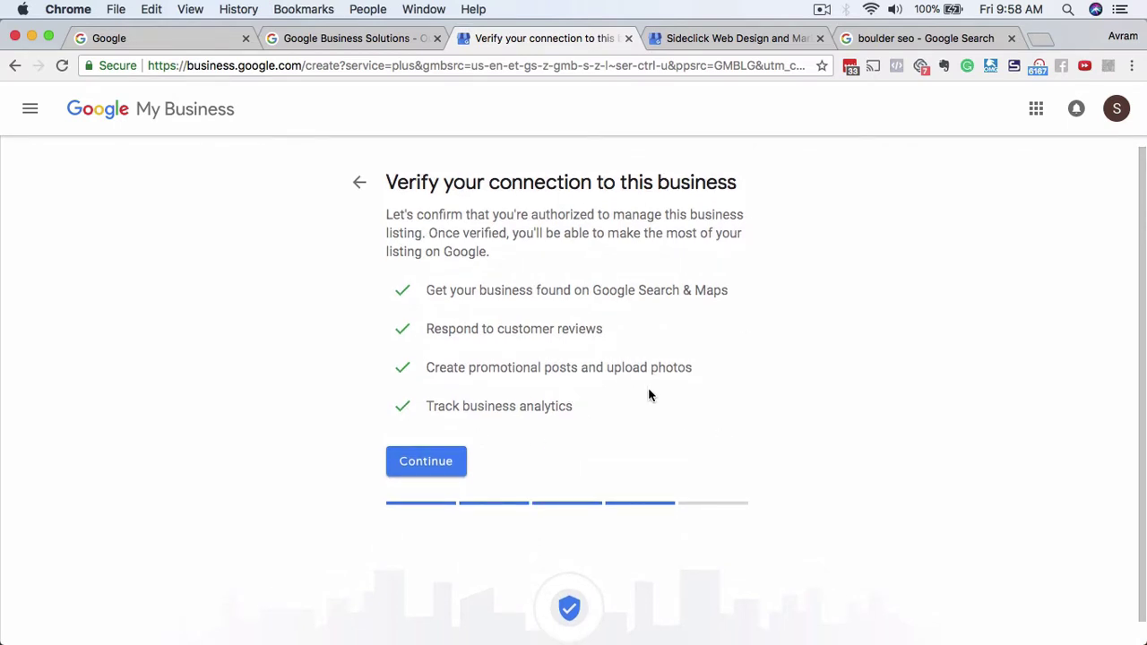
pyautogui.scroll(-1, 650, 394)
pyautogui.click(415, 455)
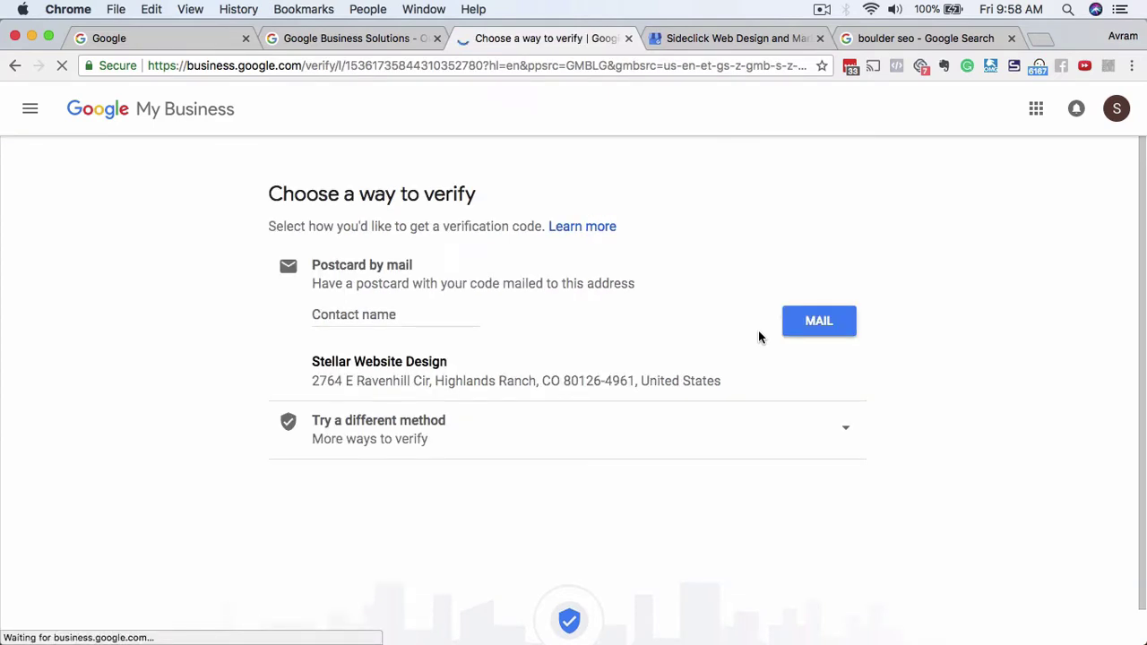
# Enter the contact's full name for postcard verification and select the business mailing address line.
pyautogui.click(378, 314)
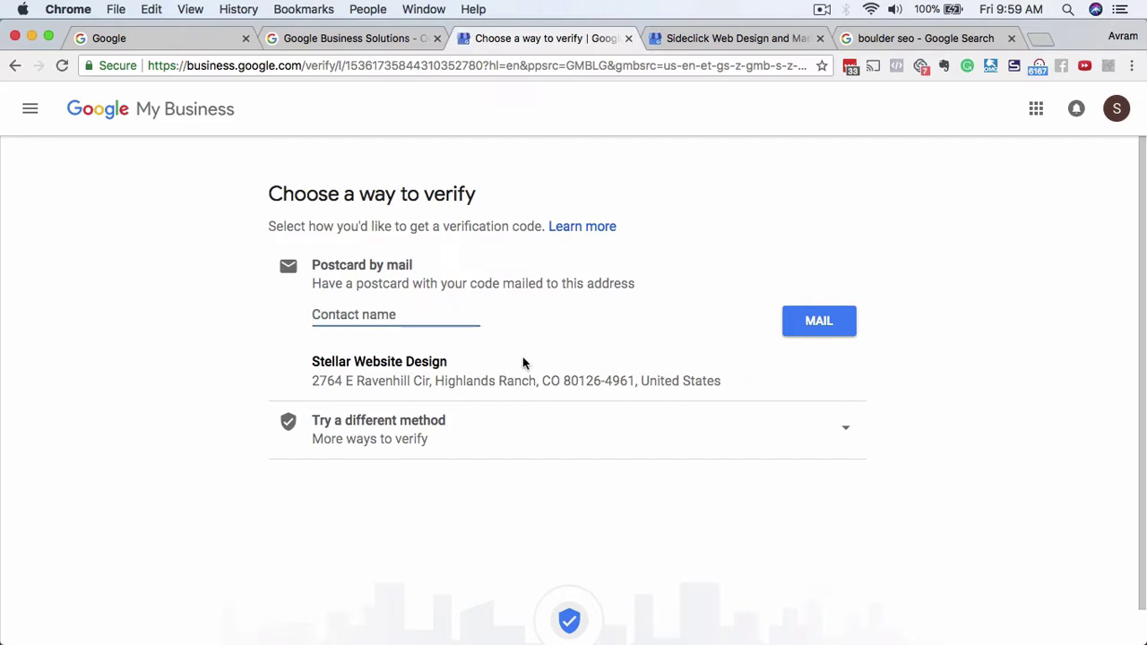
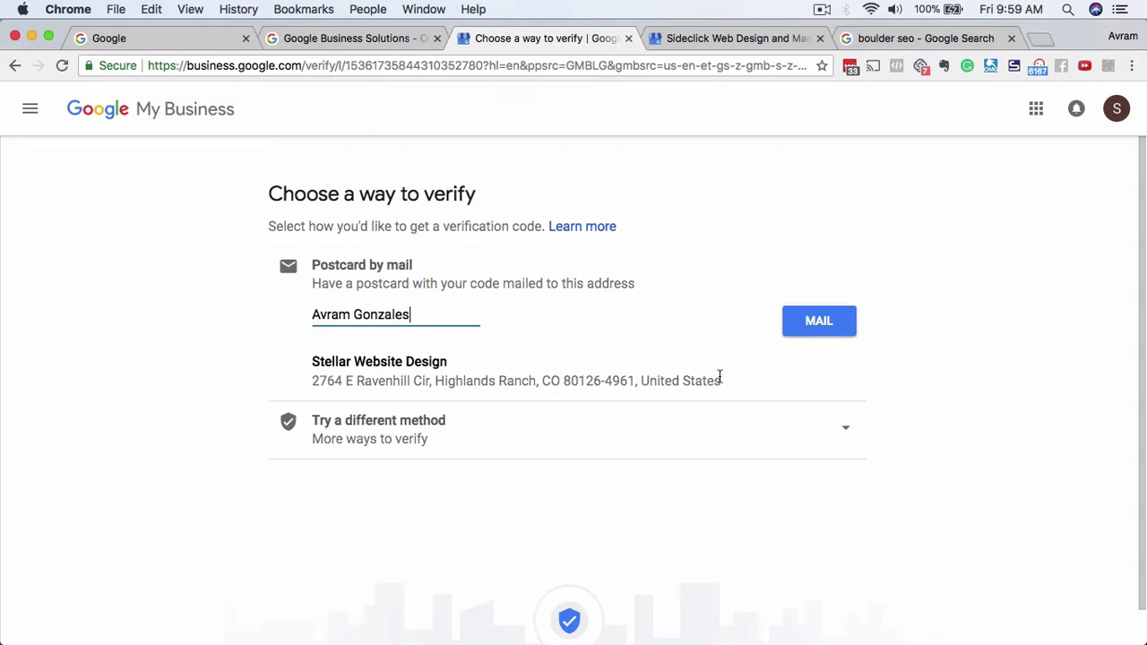
pyautogui.moveTo(719, 376); pyautogui.dragTo(297, 376)
pyautogui.tripleClick(296, 376)
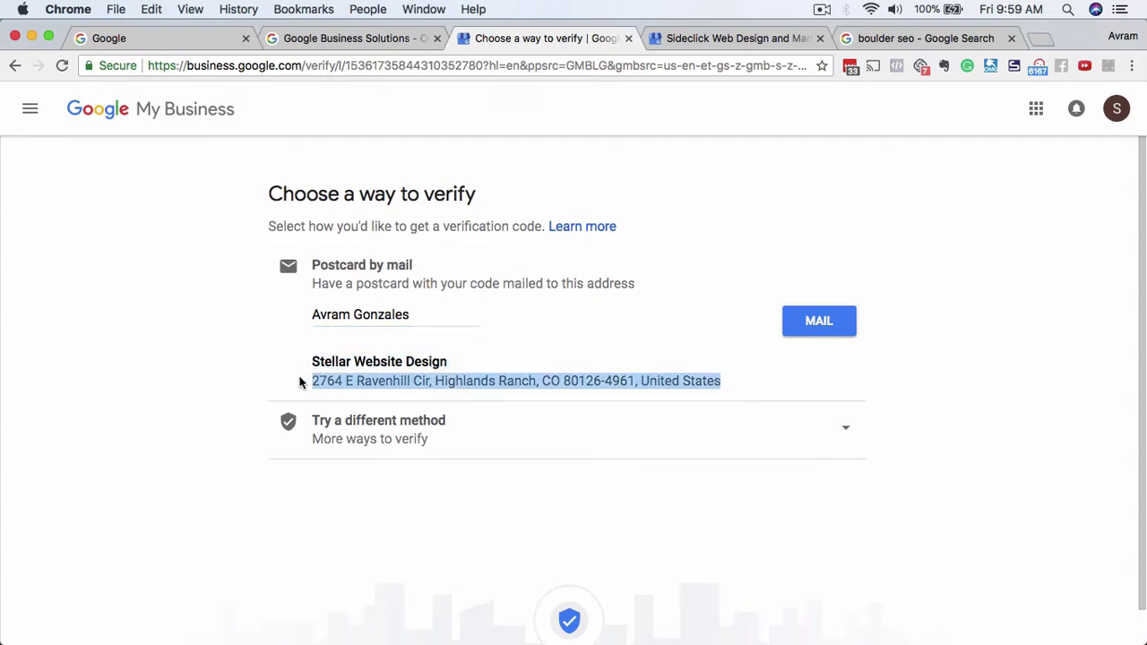
pyautogui.click(592, 378)
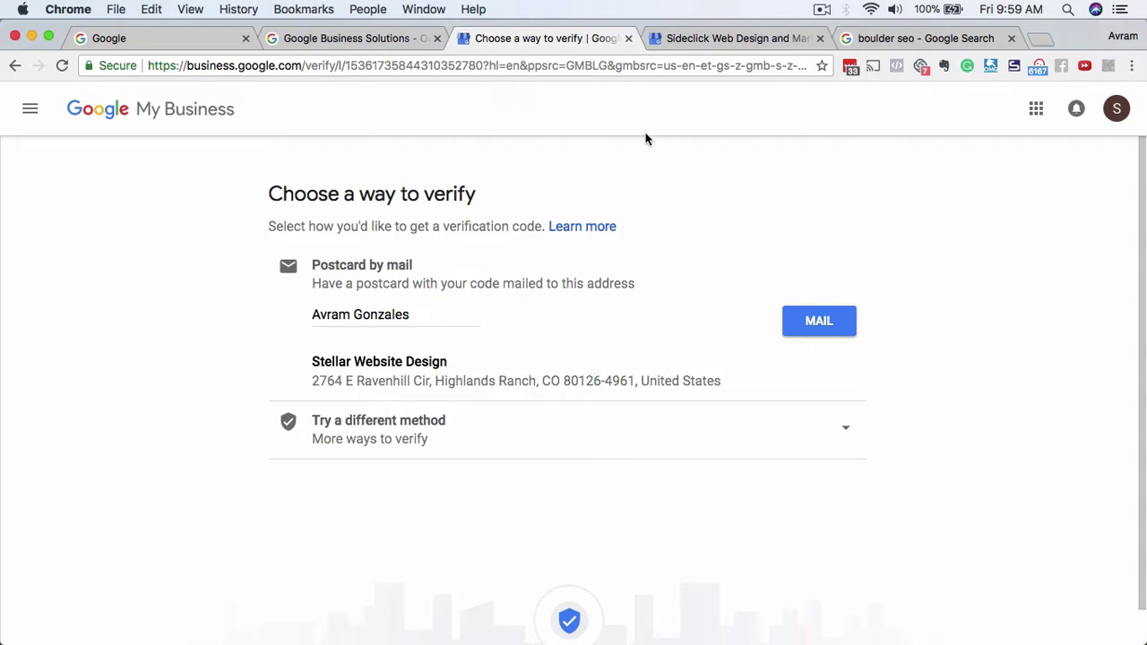
pyautogui.click(706, 35)
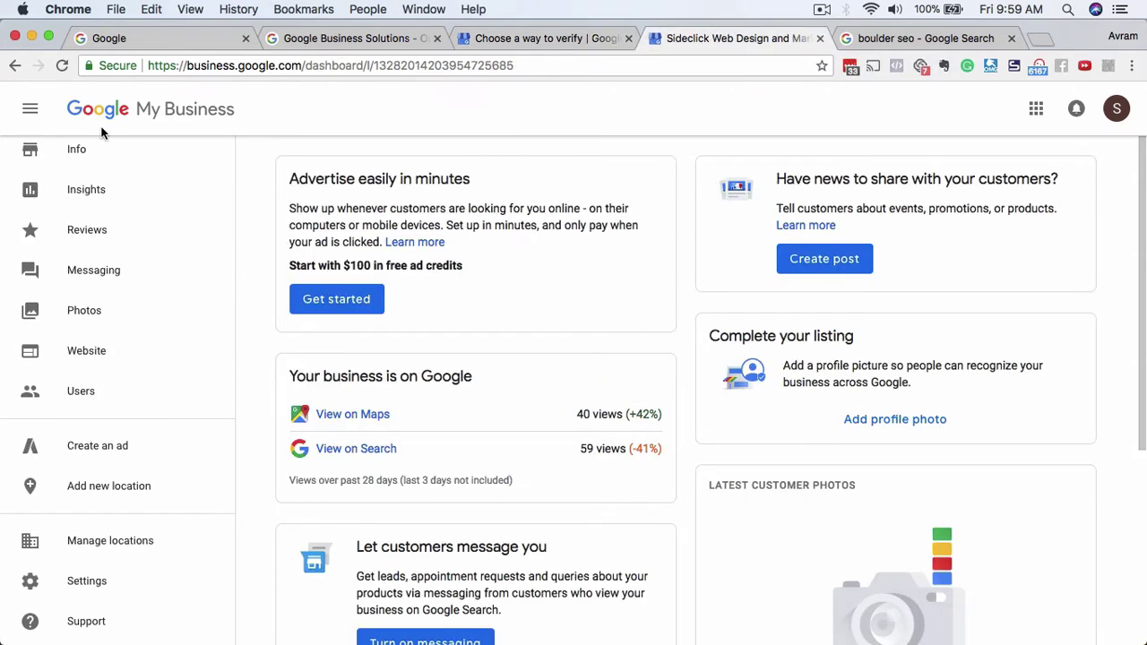
pyautogui.moveTo(18, 452)
pyautogui.click(18, 486)
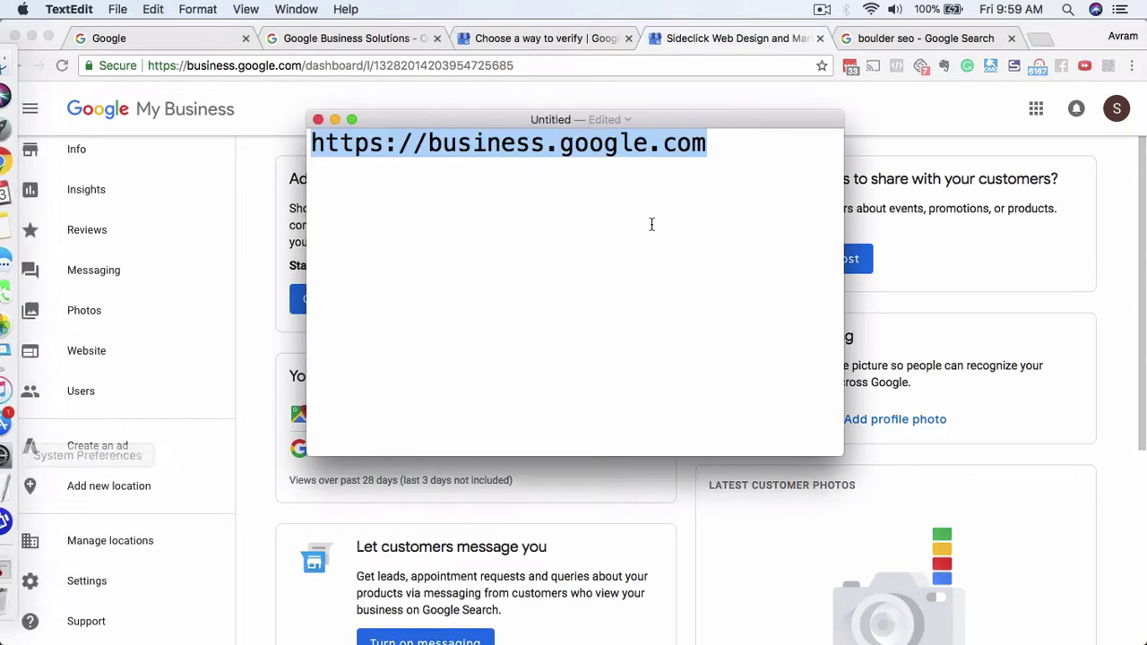
pyautogui.click(725, 166)
pyautogui.click(755, 147)
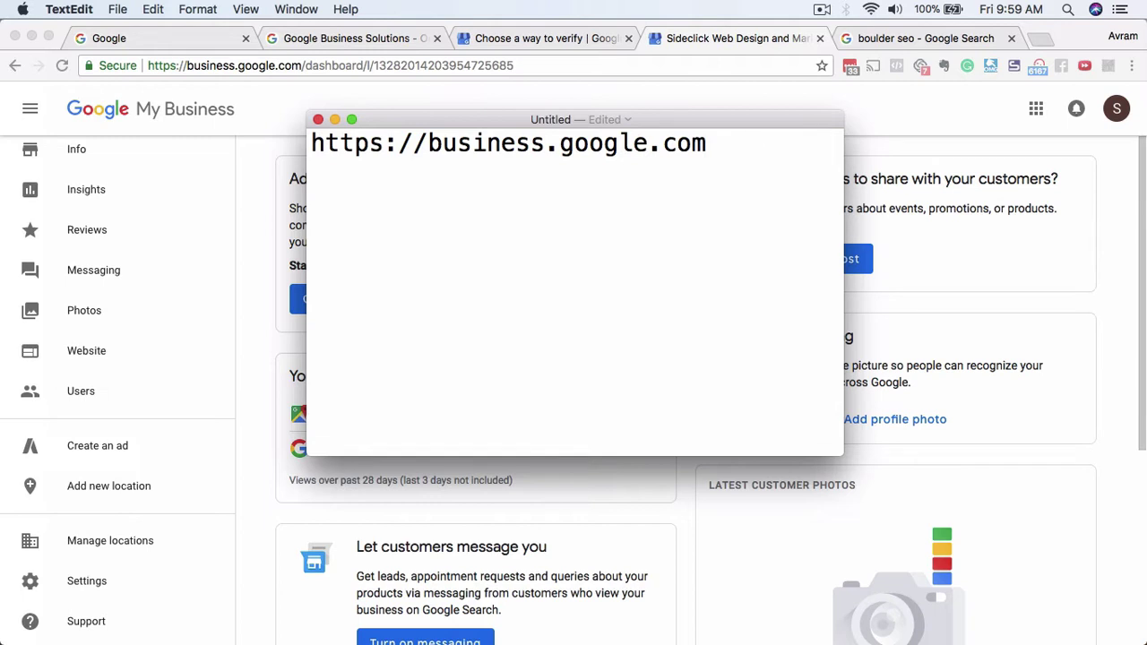
pyautogui.write('/manage')
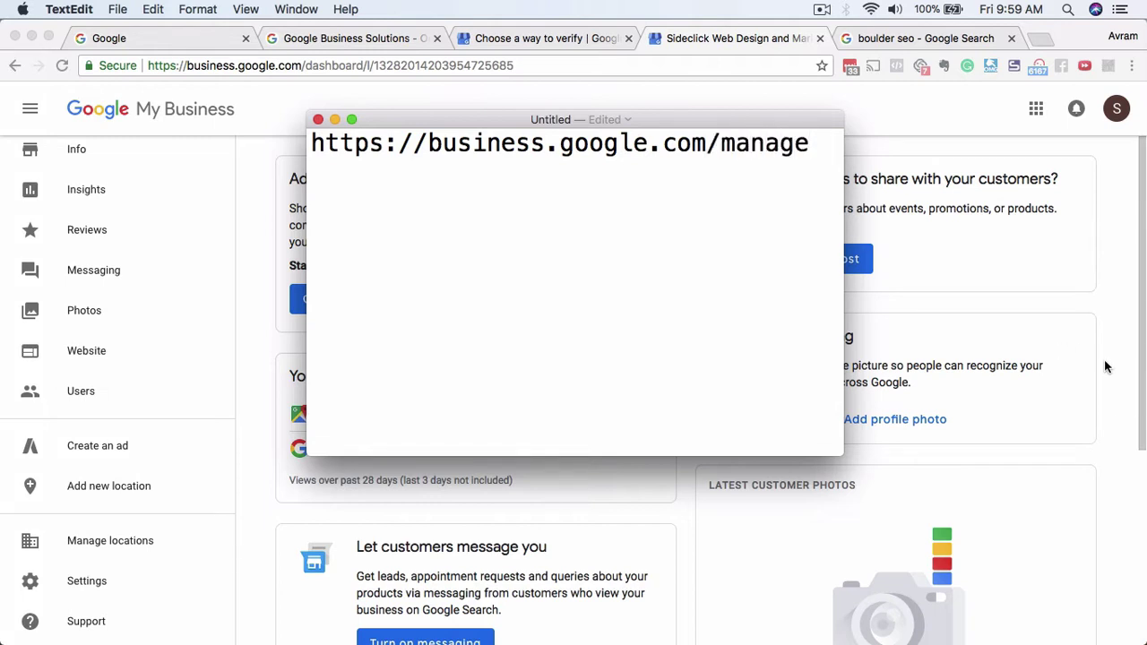
pyautogui.click(517, 37)
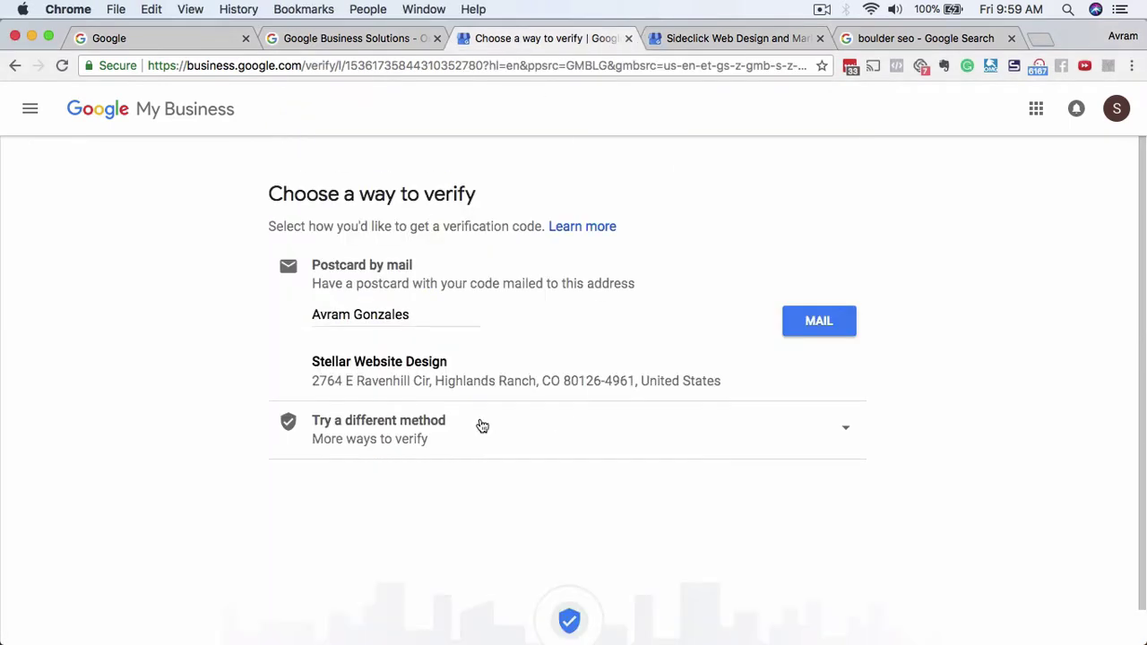